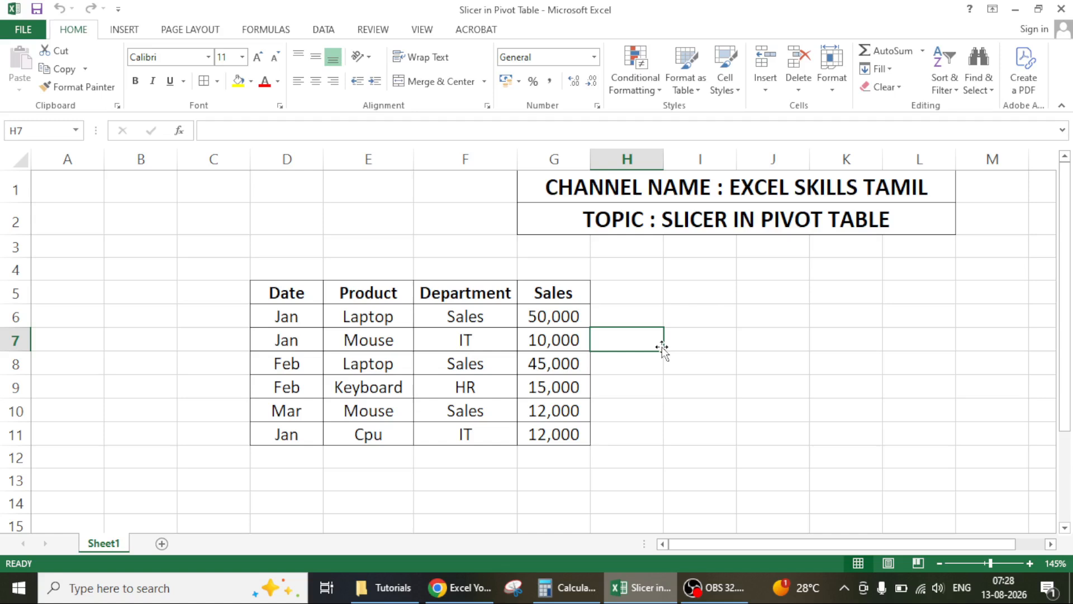
Examine the source table's Date, Product, Department and Sales columns, noting the months that repeat across rows.
left_click(486, 342)
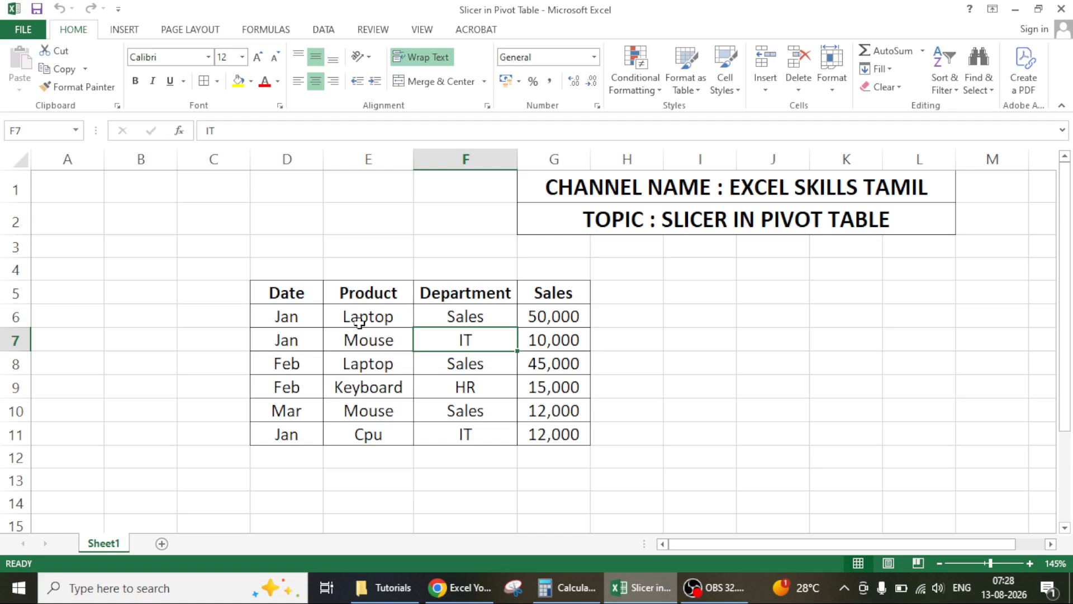
left_click(408, 360)
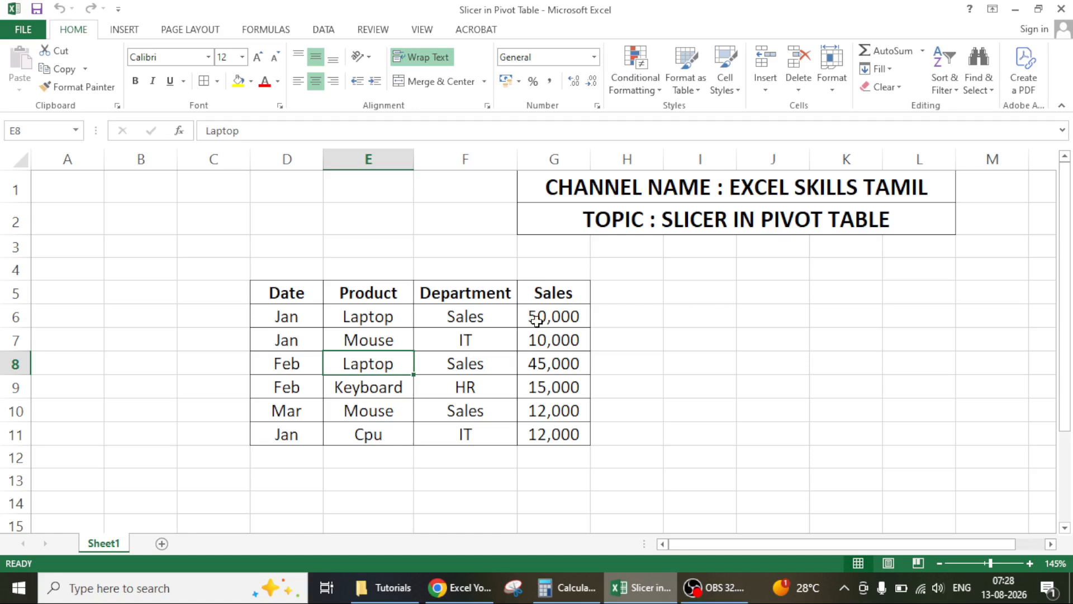
left_click_drag(286, 314, 282, 416)
left_click(284, 362)
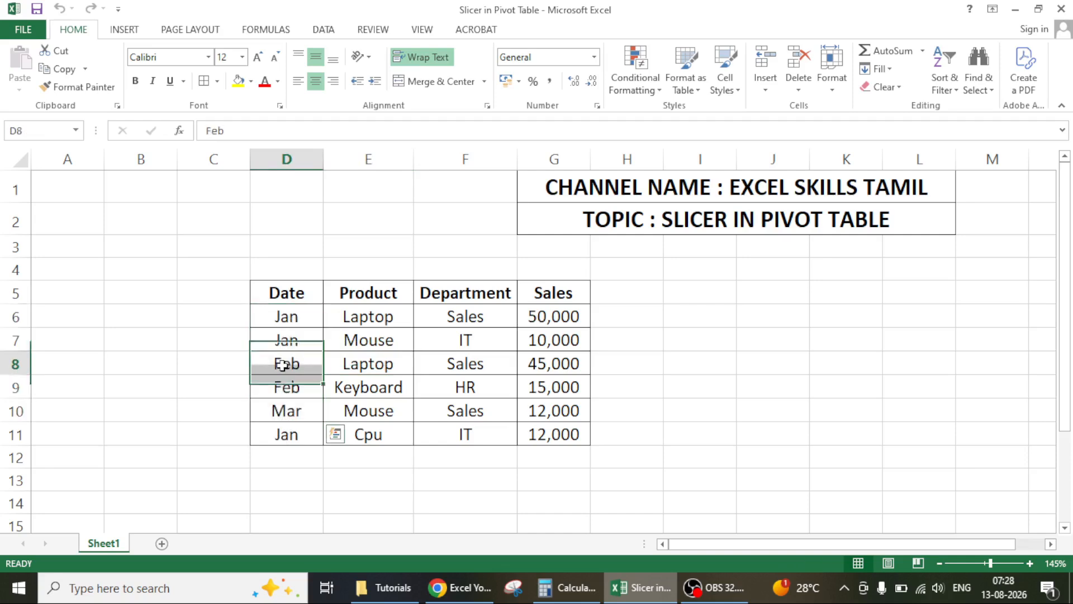
left_click(298, 315)
left_click(286, 335)
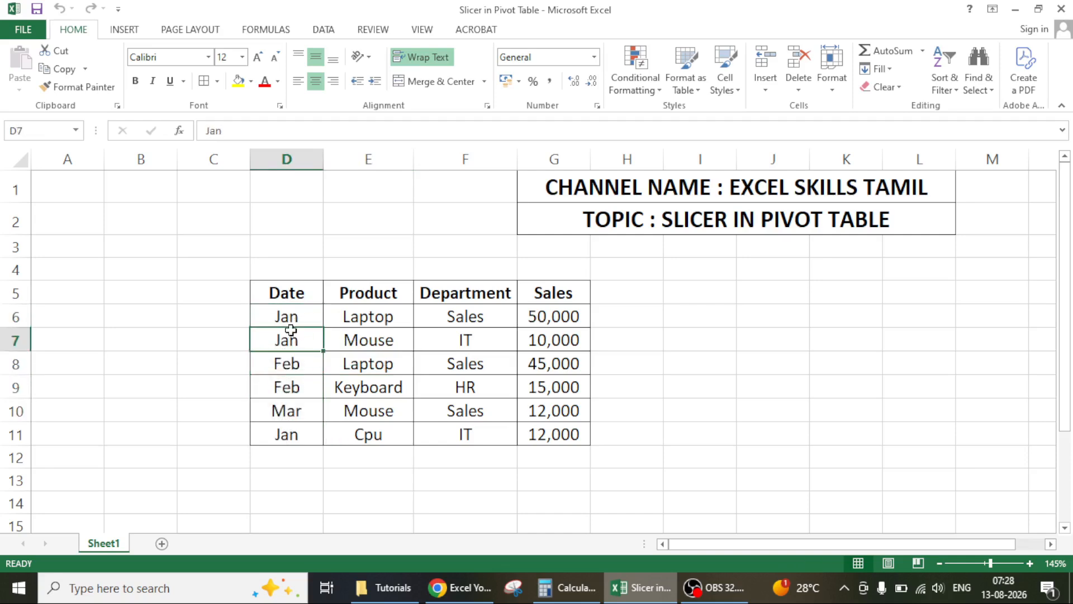
left_click_drag(296, 317, 292, 341)
left_click(287, 435)
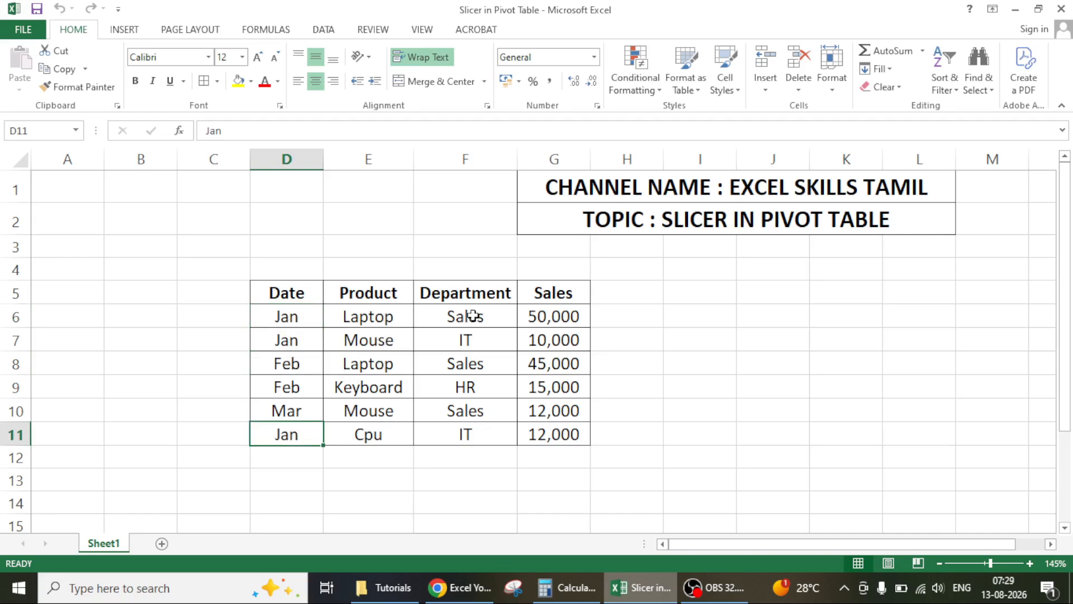
left_click(494, 319)
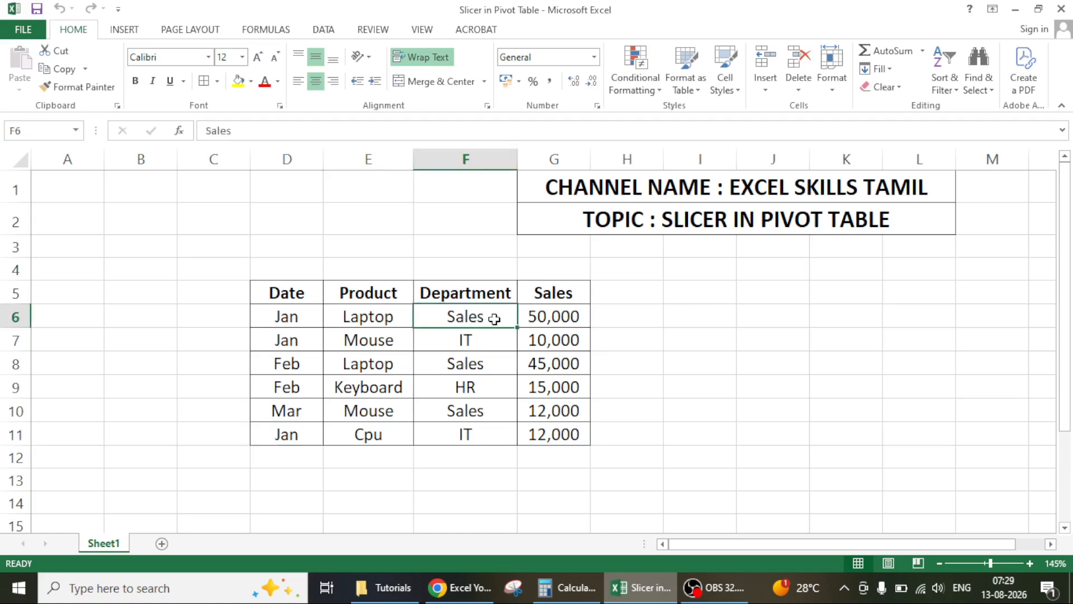
left_click(568, 316)
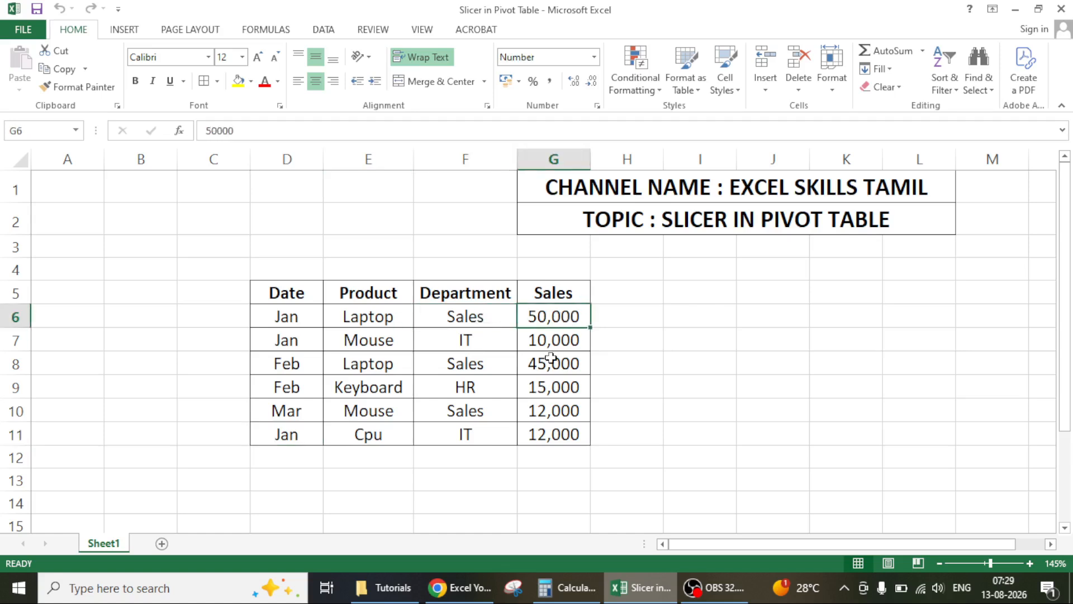
left_click(547, 383)
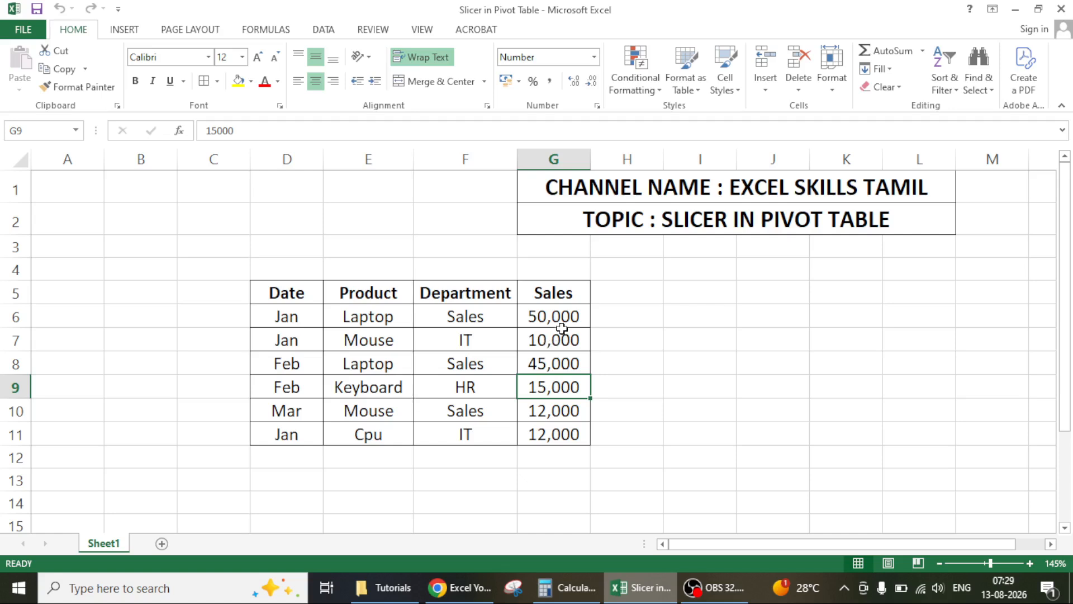
Check the source table's Sales amounts month by month, selecting the January values together and the two February values together.
left_click(563, 311)
left_click(549, 338, "ctrl")
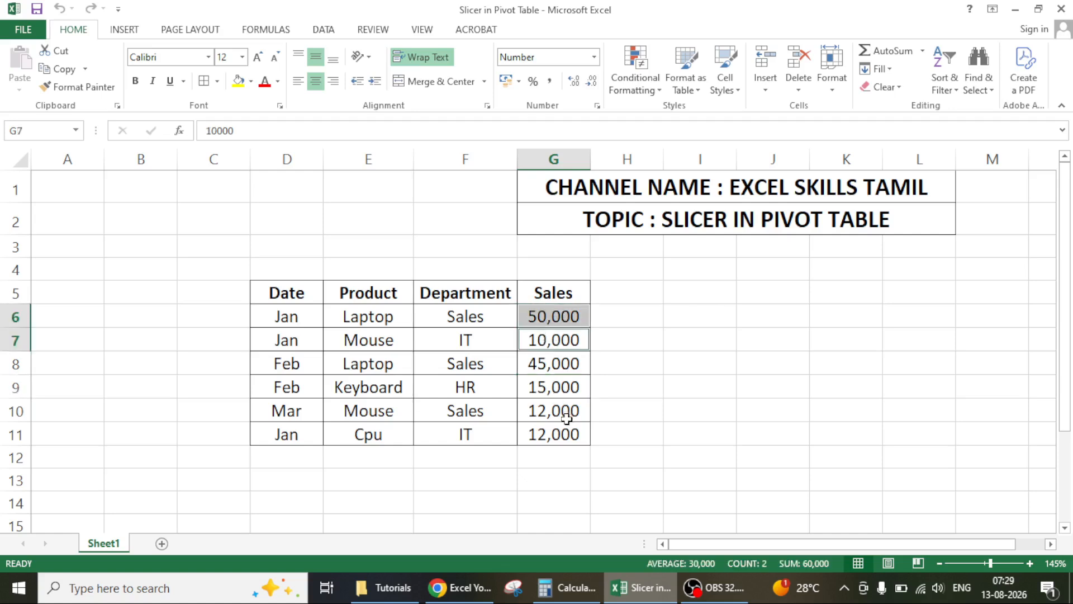
left_click(565, 434, "ctrl")
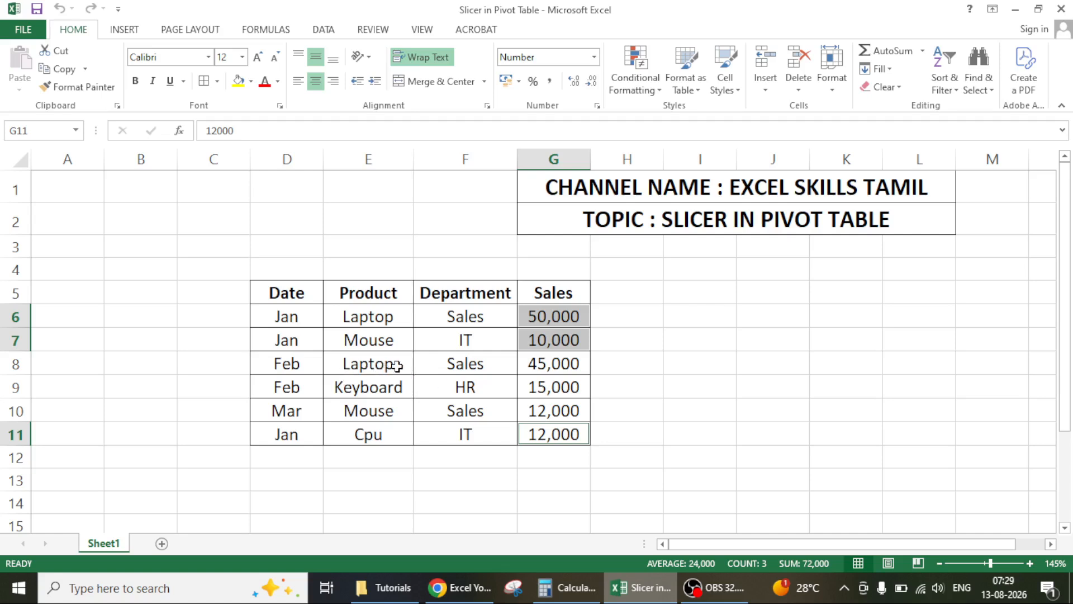
left_click(366, 366)
left_click(565, 369)
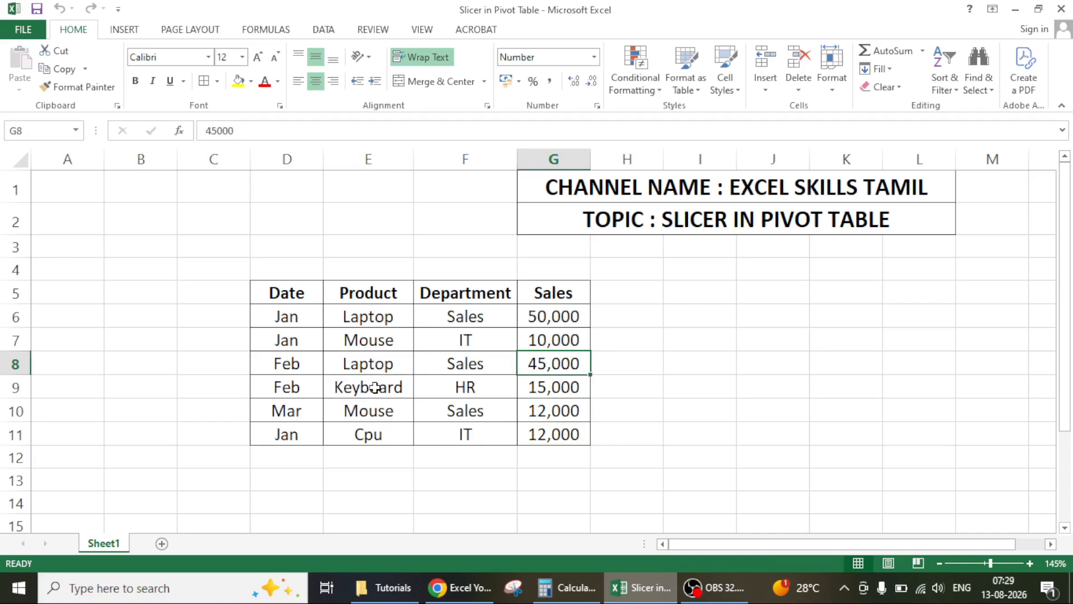
left_click_drag(559, 367, 557, 384)
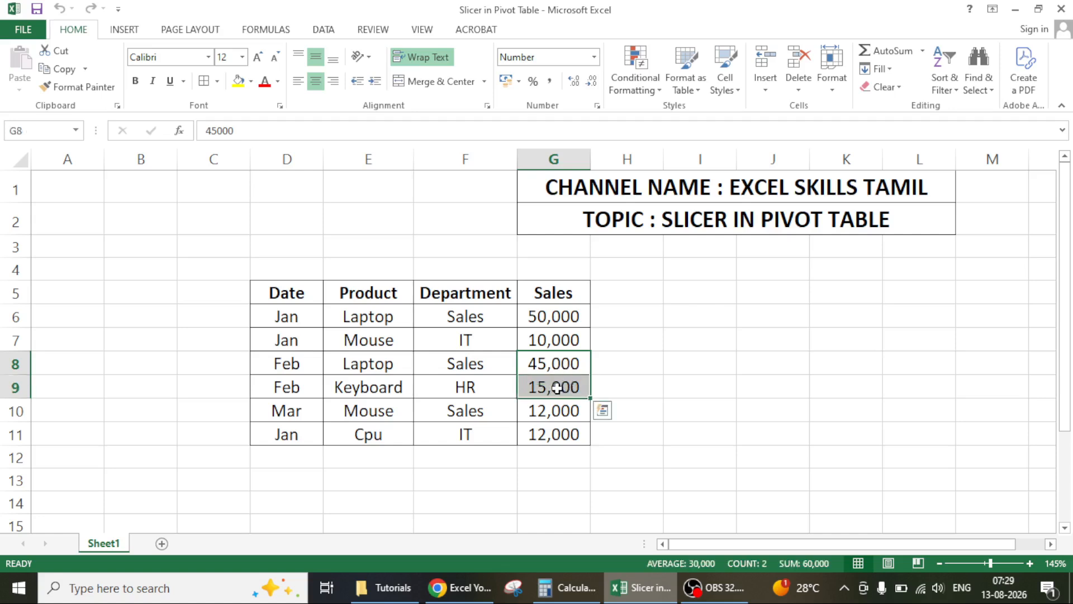
Create a PivotTable on a new worksheet from the whole source table, range D5:G11 including its headers.
left_click_drag(275, 291, 556, 434)
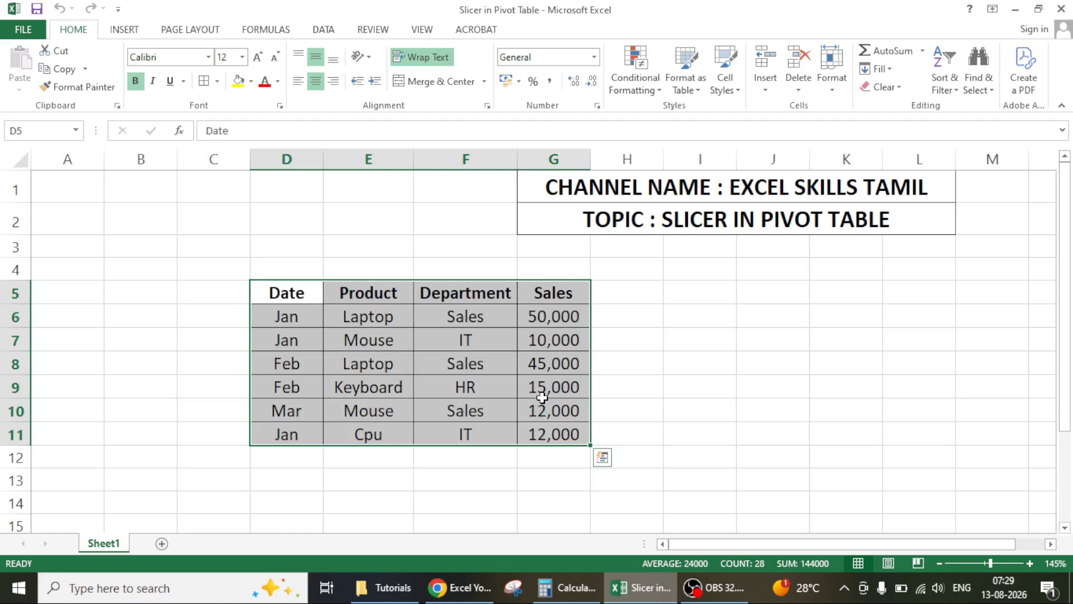
left_click(494, 345)
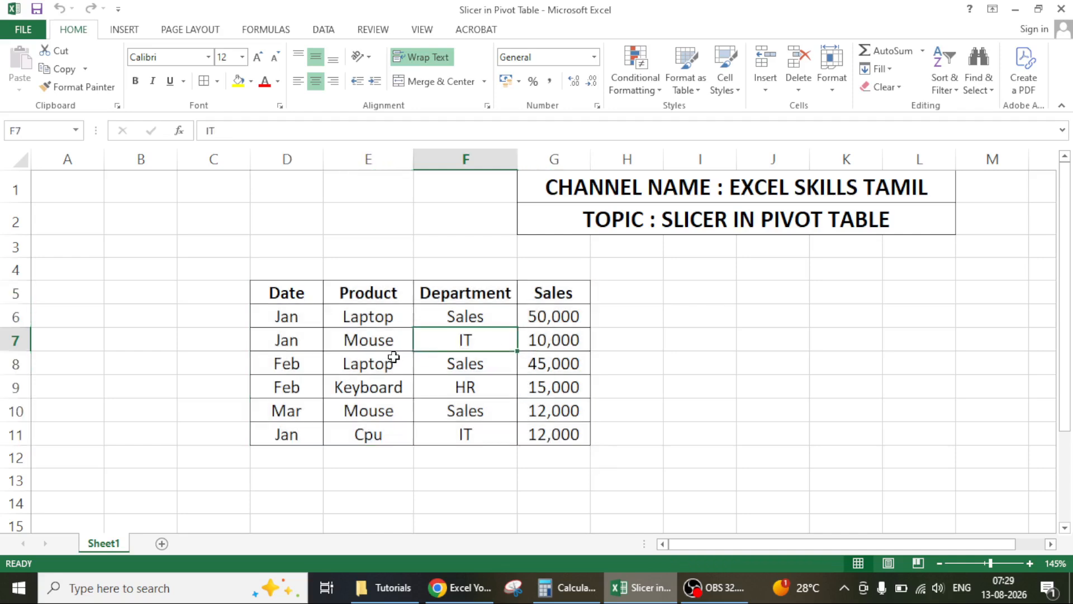
key("ctrl+a")
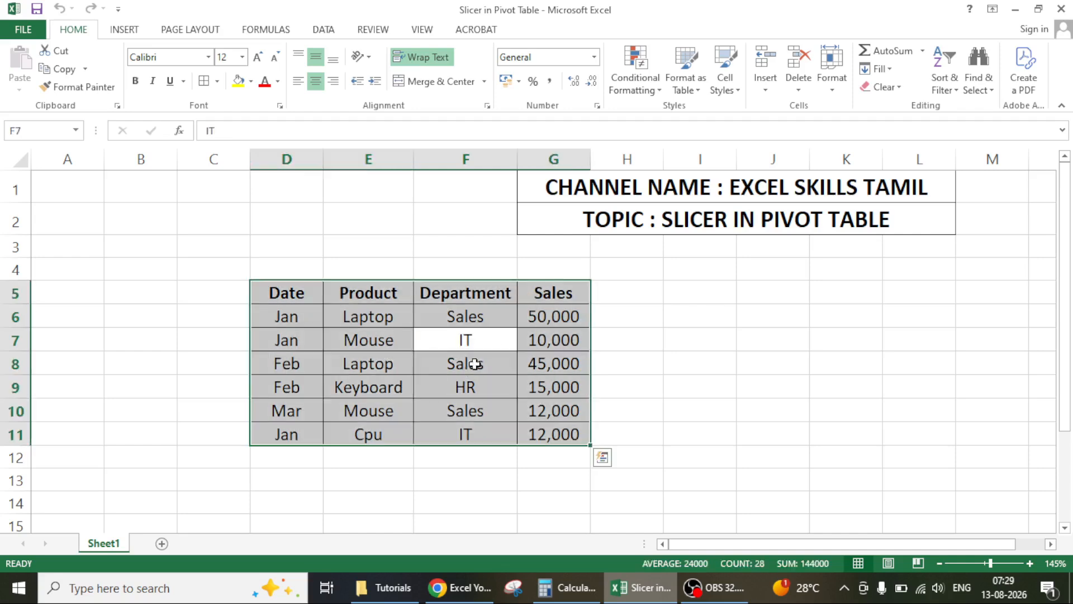
left_click(124, 29)
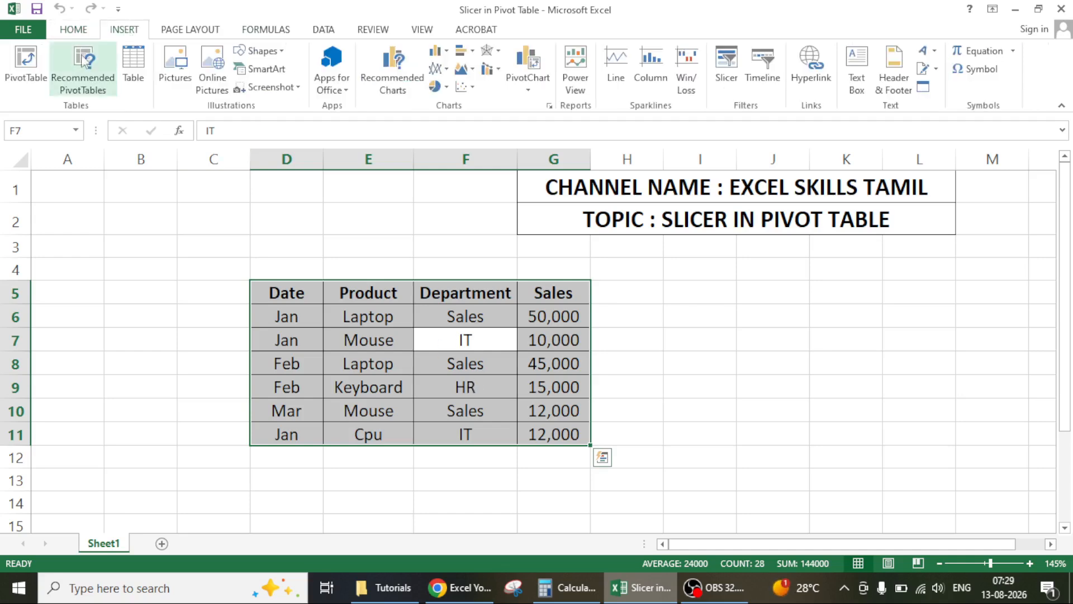
left_click(26, 65)
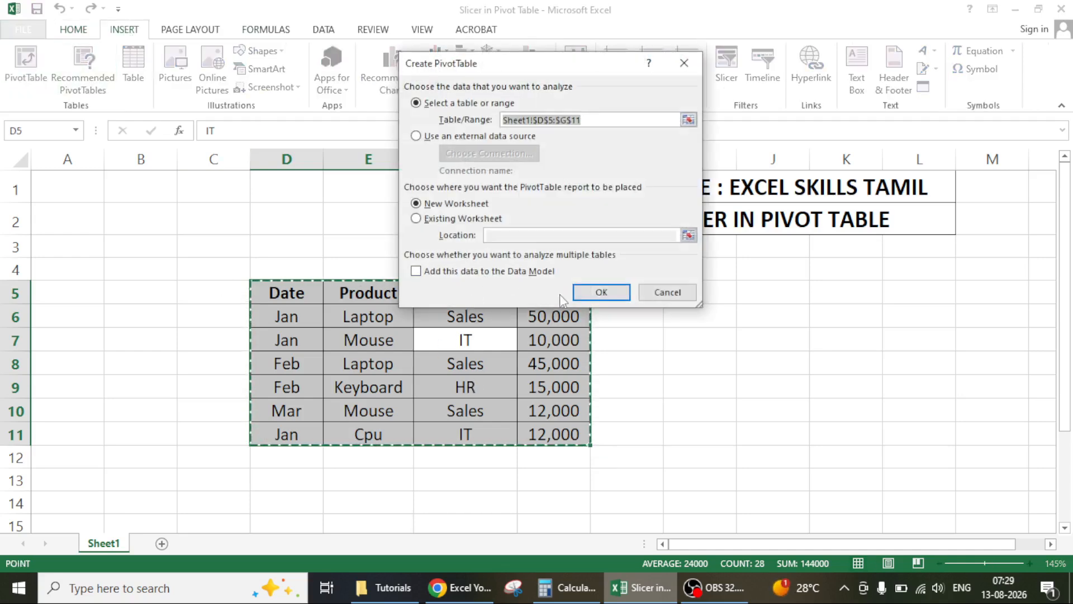
left_click(594, 292)
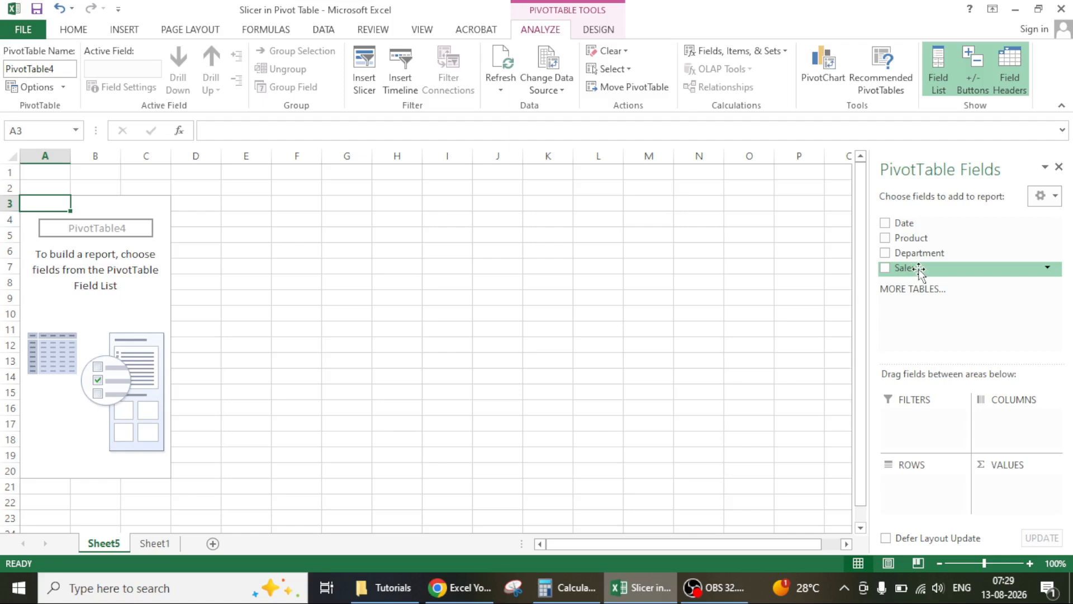
Lay out the PivotTable with Sales summed as values and Date, Department and Product nested in that order as rows.
left_click_drag(919, 270, 1013, 504)
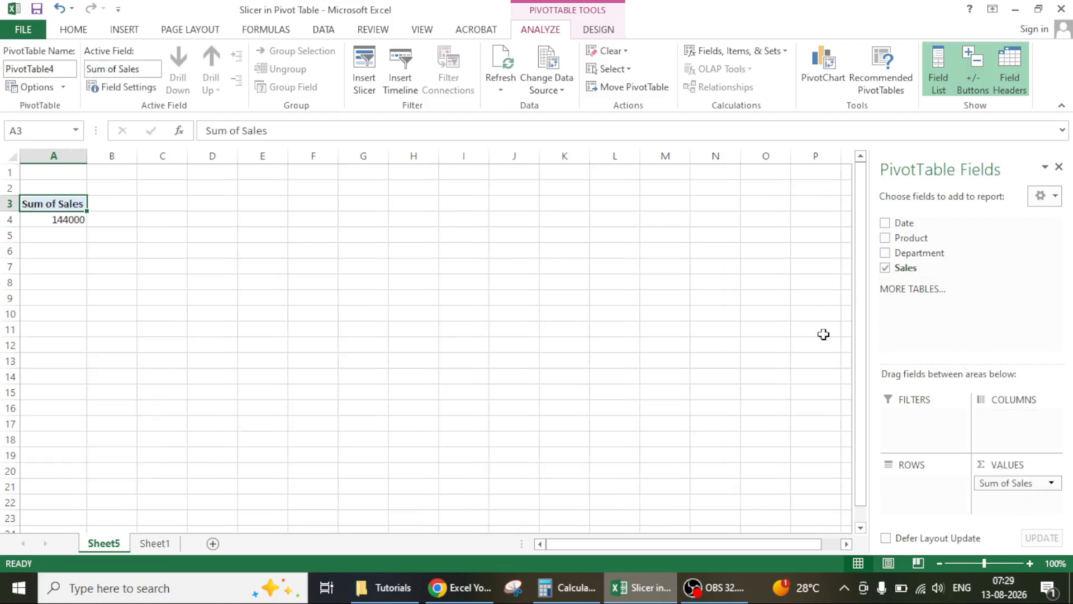
left_click_drag(912, 222, 919, 503)
left_click_drag(908, 252, 921, 492)
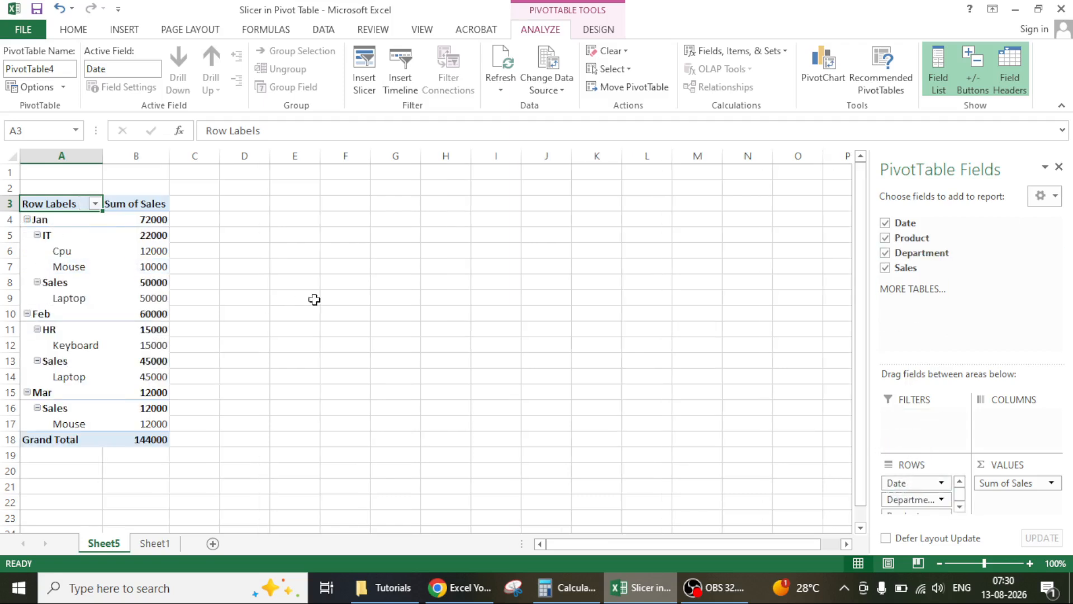
Review the PivotTable's monthly totals for Jan, Feb and Mar and the product amounts within each department.
left_click(122, 268)
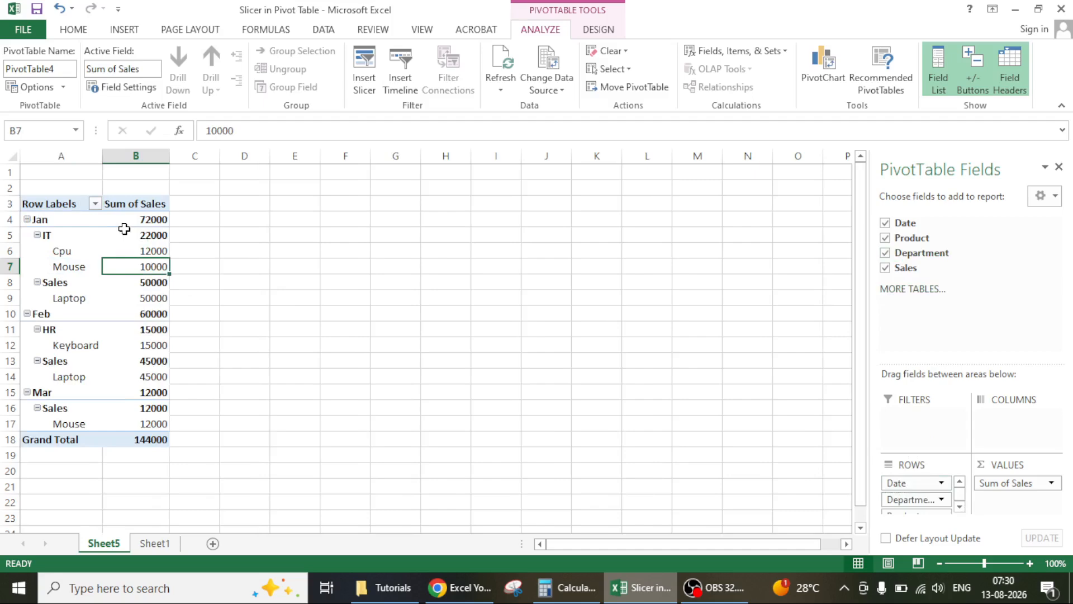
left_click(159, 218)
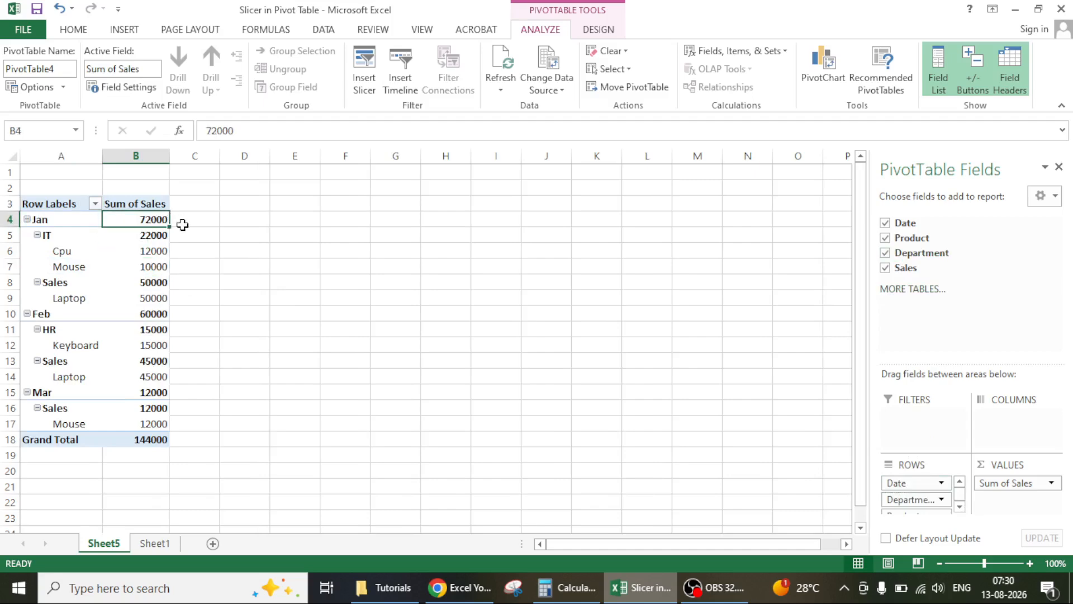
left_click(163, 315)
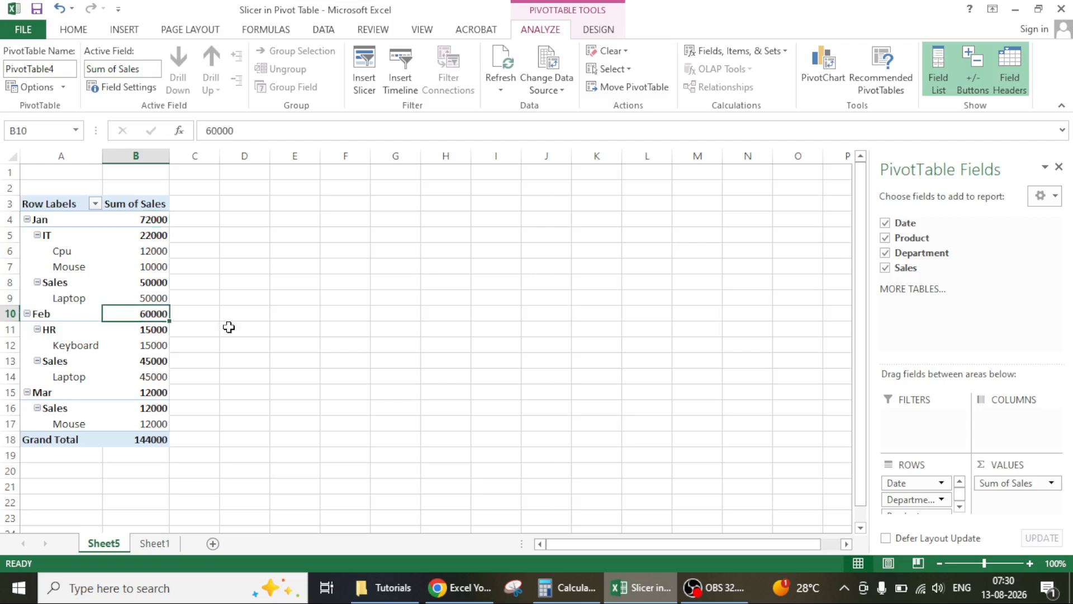
left_click(159, 396)
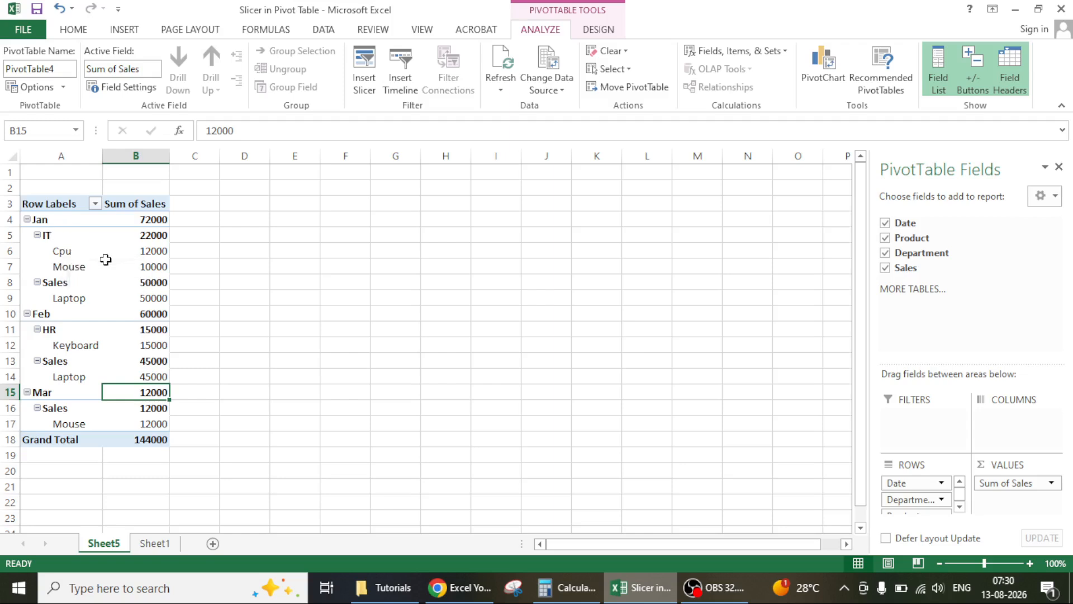
left_click_drag(149, 254, 156, 266)
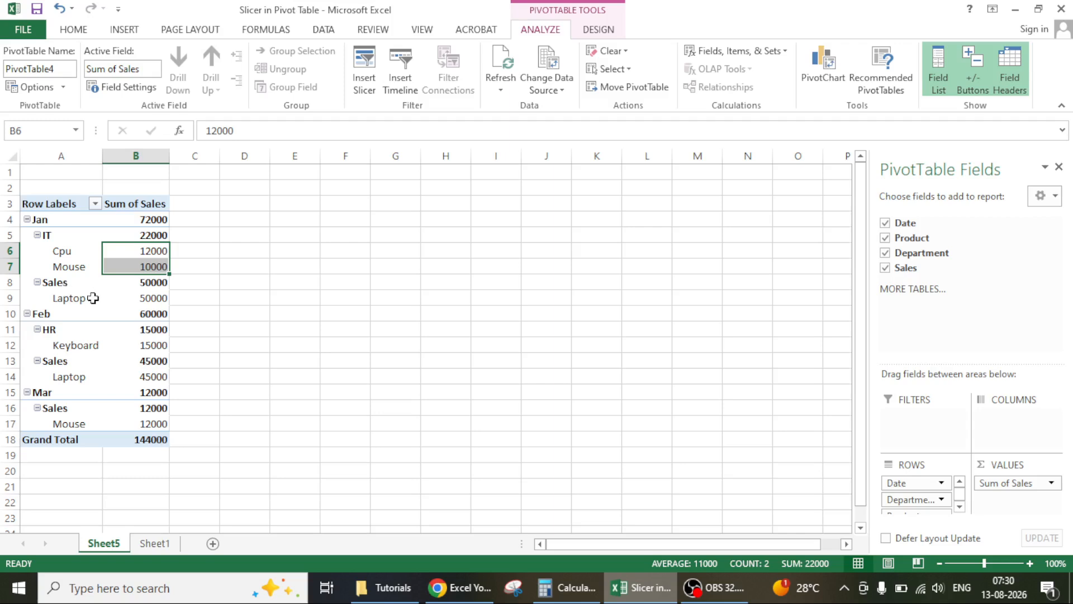
left_click(162, 298)
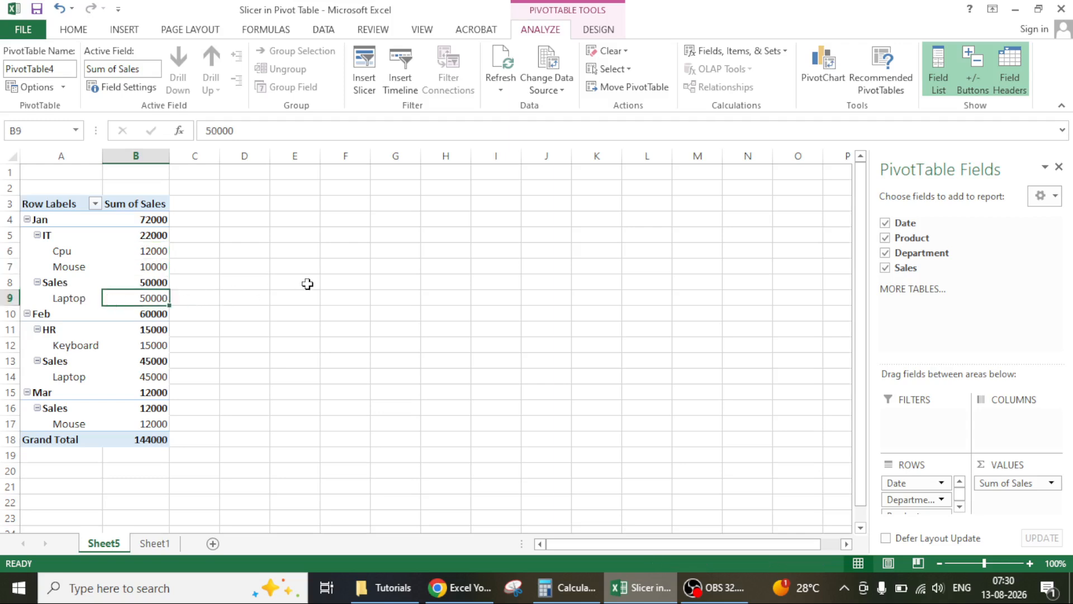
left_click(111, 249)
left_click(157, 392)
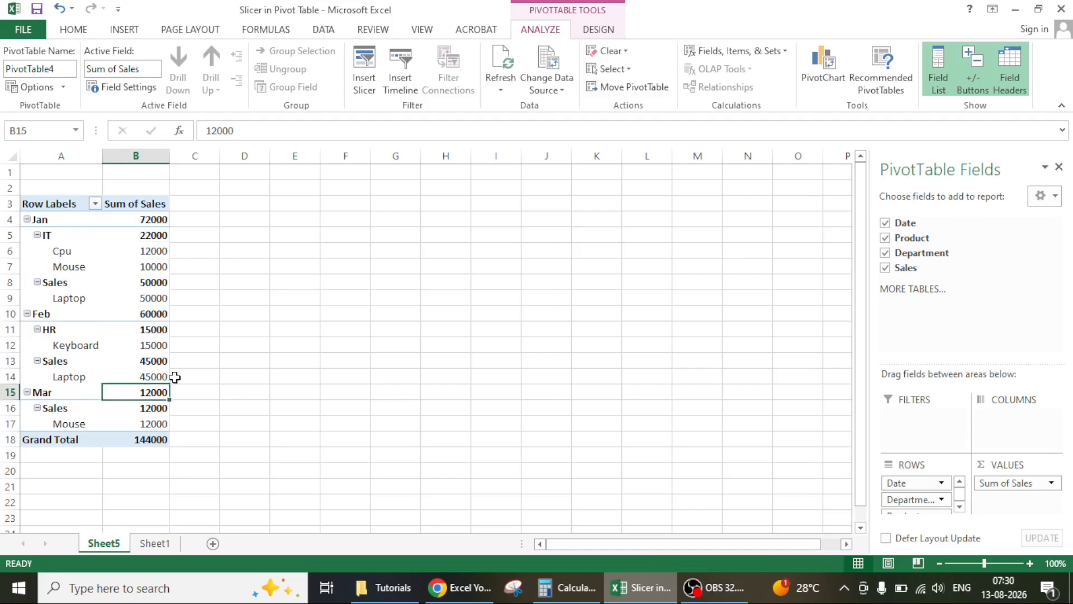
mouse_move(152, 351)
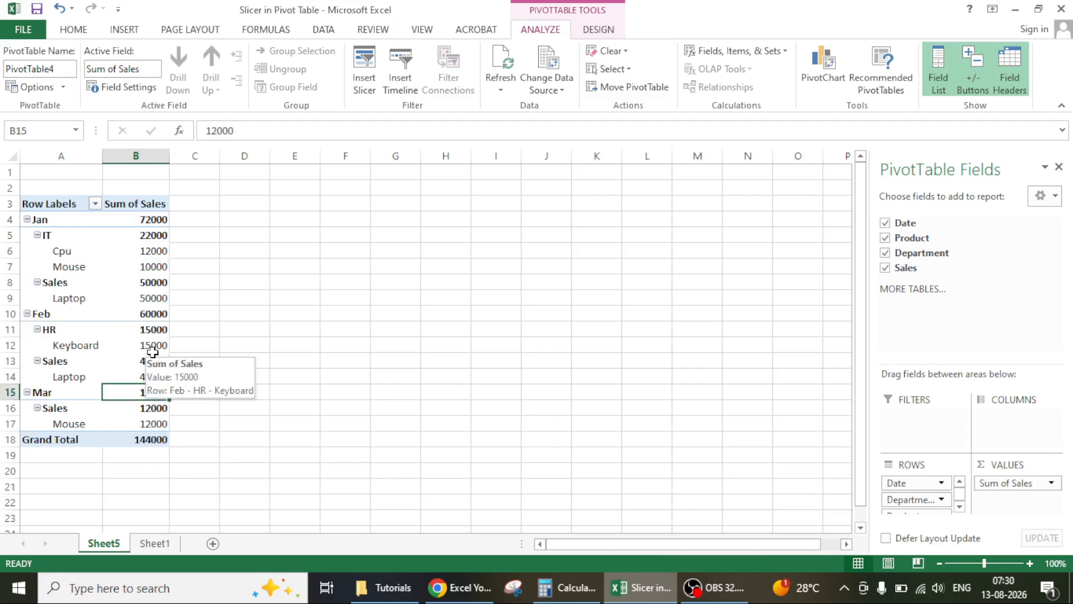
left_click(345, 267)
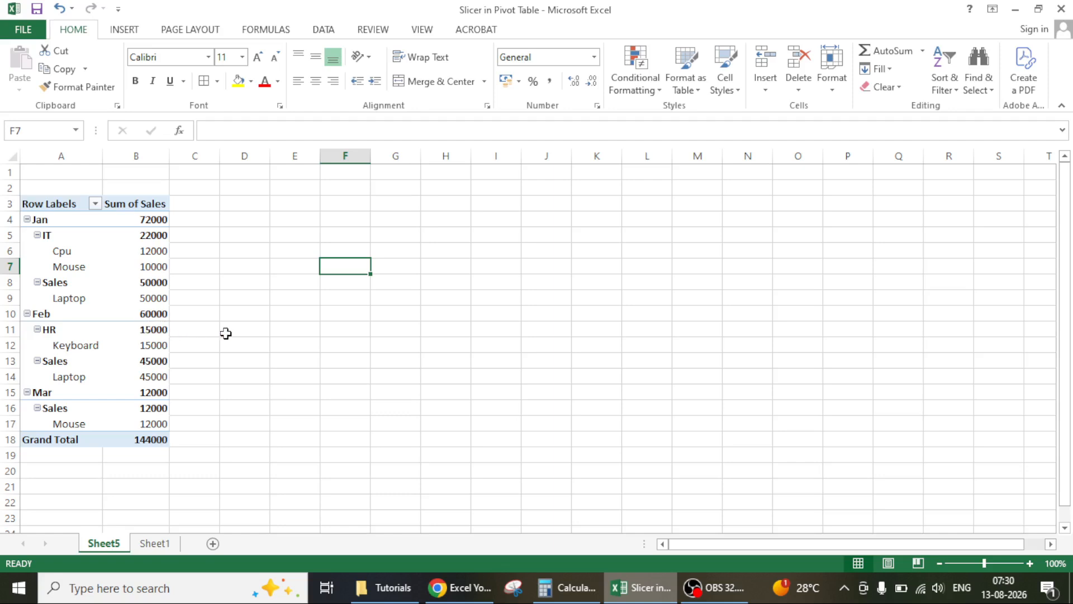
Compare the PivotTable's Mouse amounts in Jan and Mar, and inspect the Cpu, Laptop and Sales department entries.
left_click(145, 266)
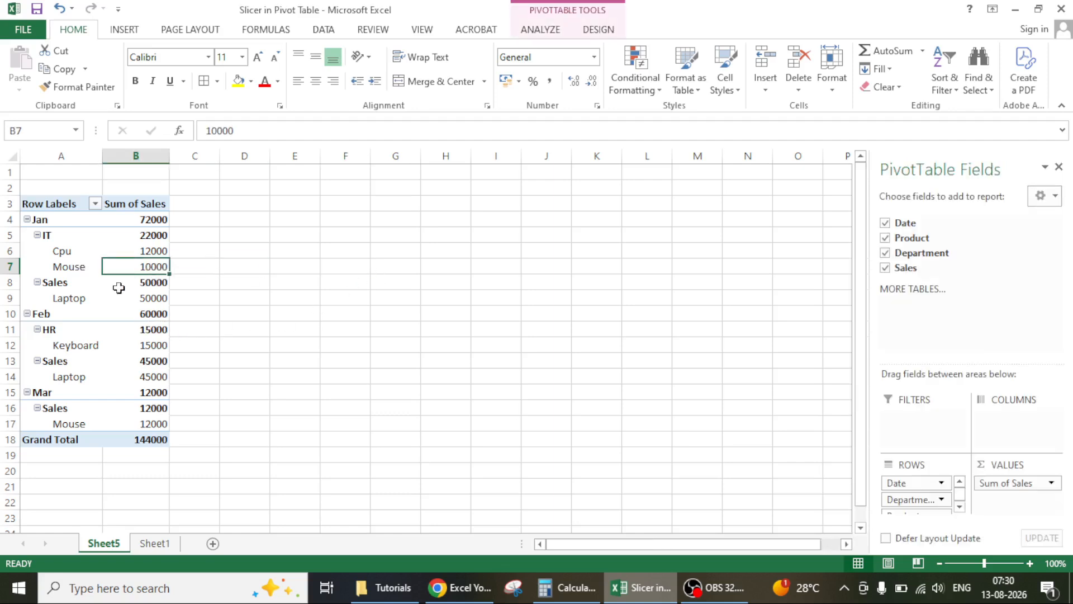
left_click(154, 423, "ctrl")
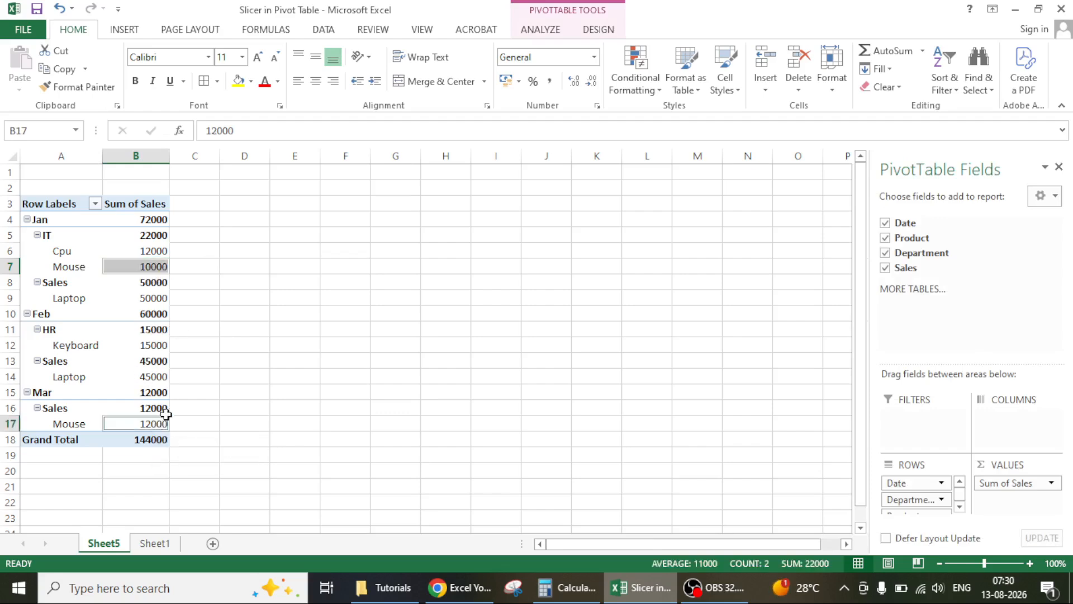
left_click(150, 297)
left_click(151, 363)
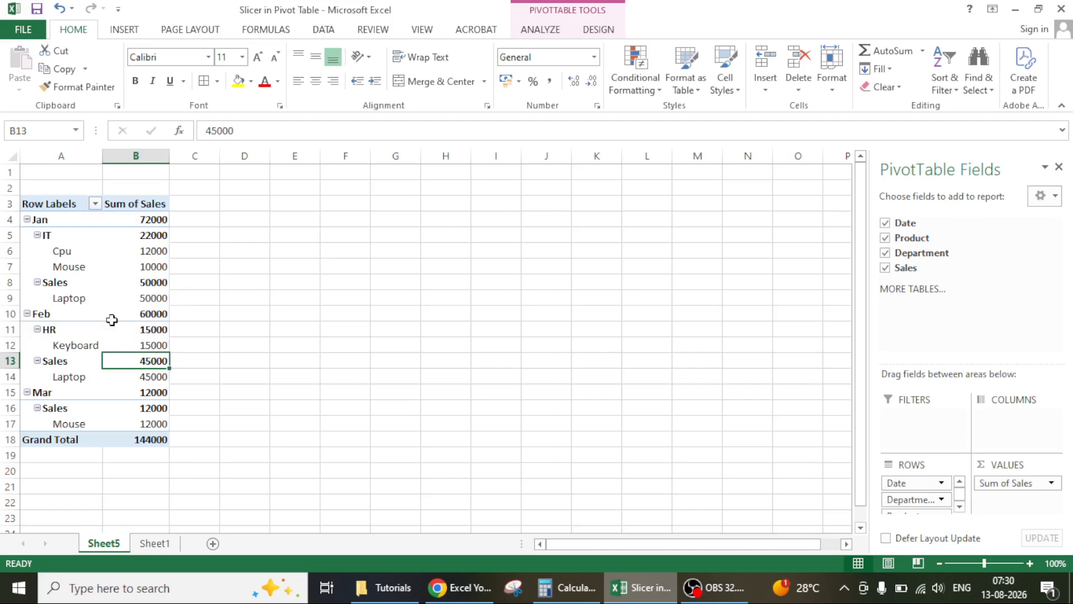
left_click(72, 251)
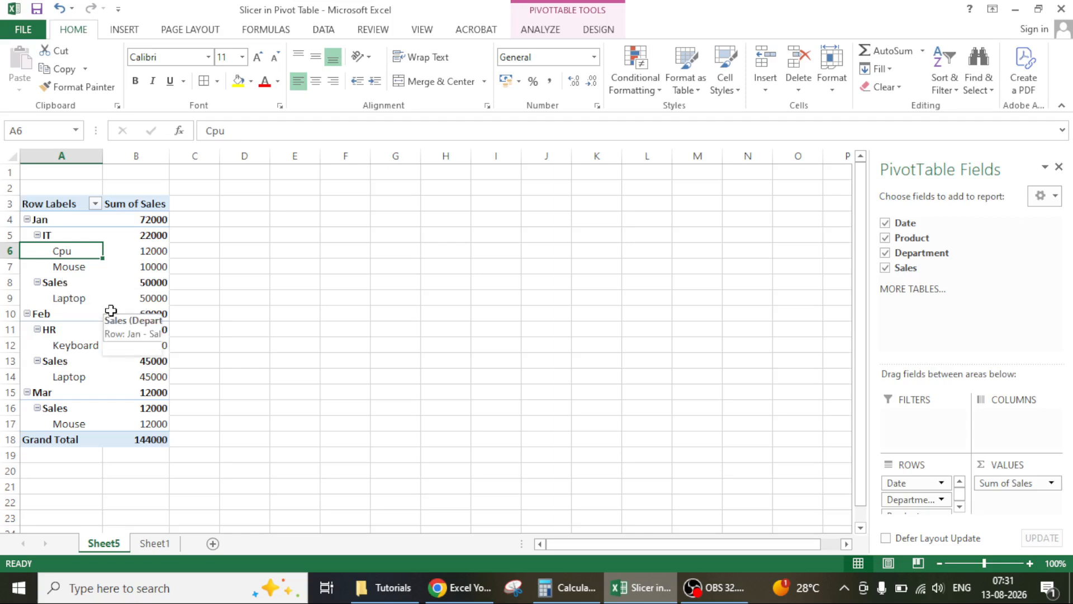
left_click(154, 296)
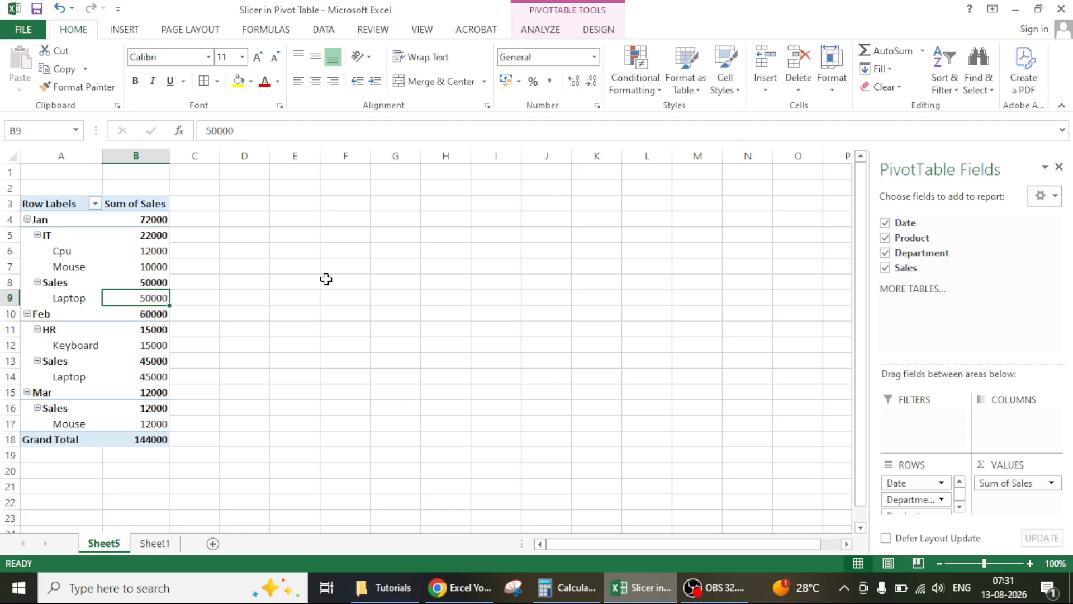
left_click(98, 254)
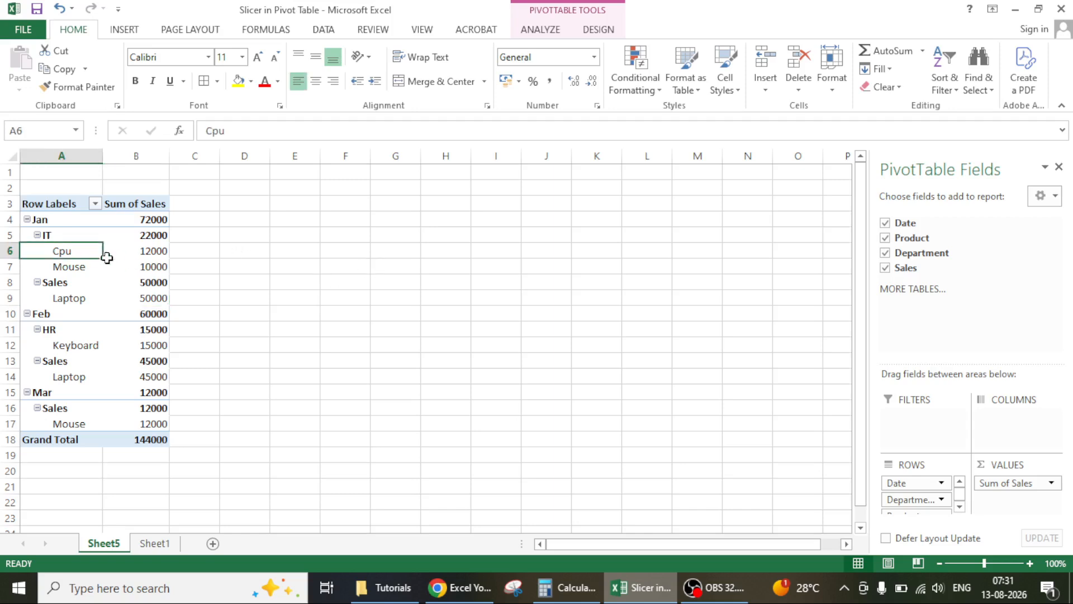
Insert a Department slicer for the PivotTable and place it on the empty cells beside the table.
left_click(100, 266)
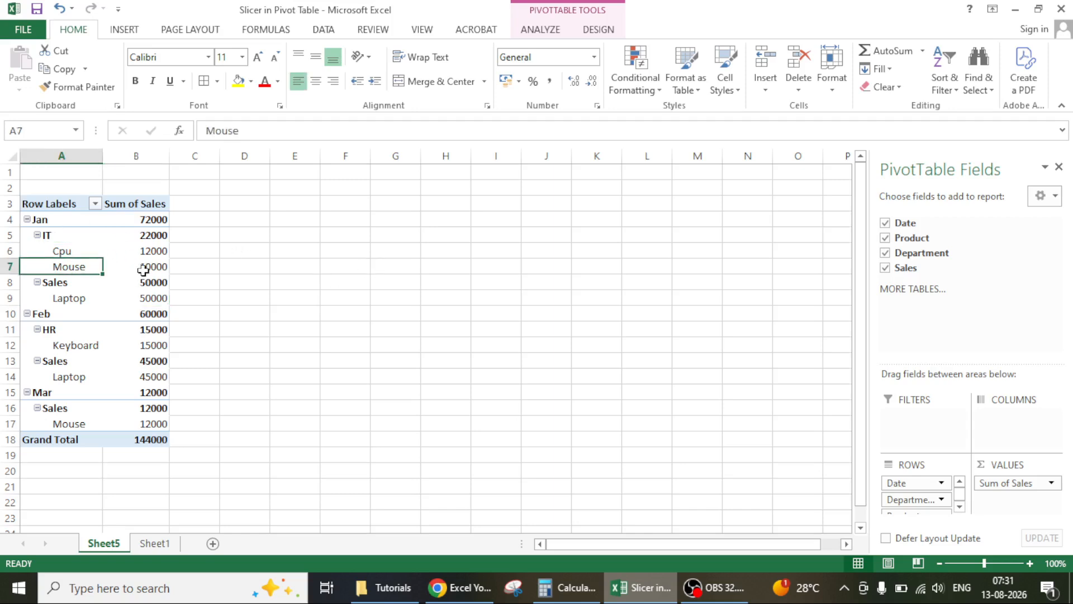
left_click(135, 268)
left_click(133, 362)
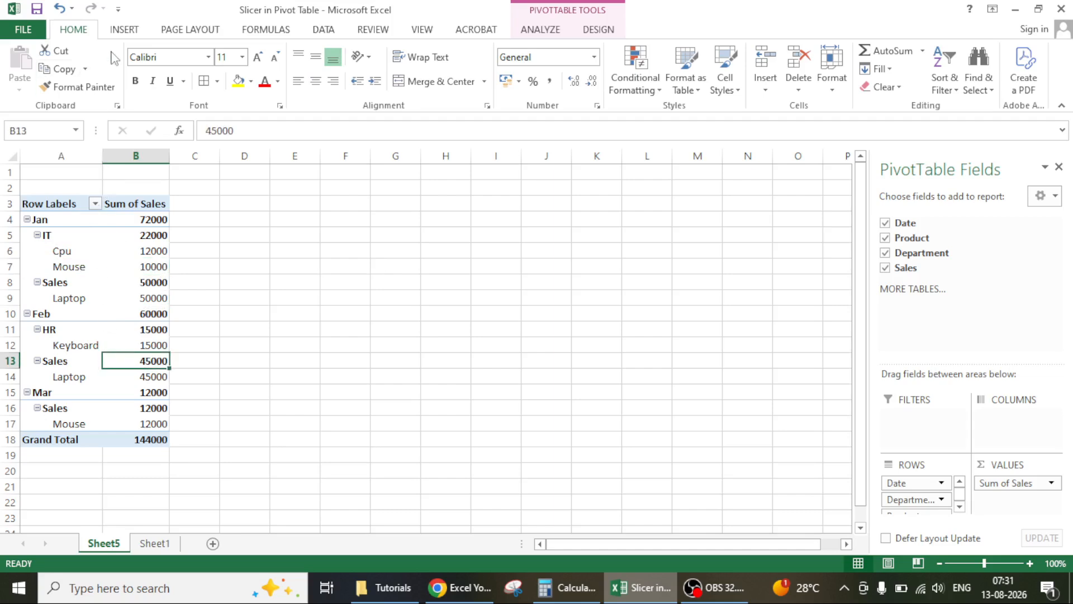
left_click(120, 32)
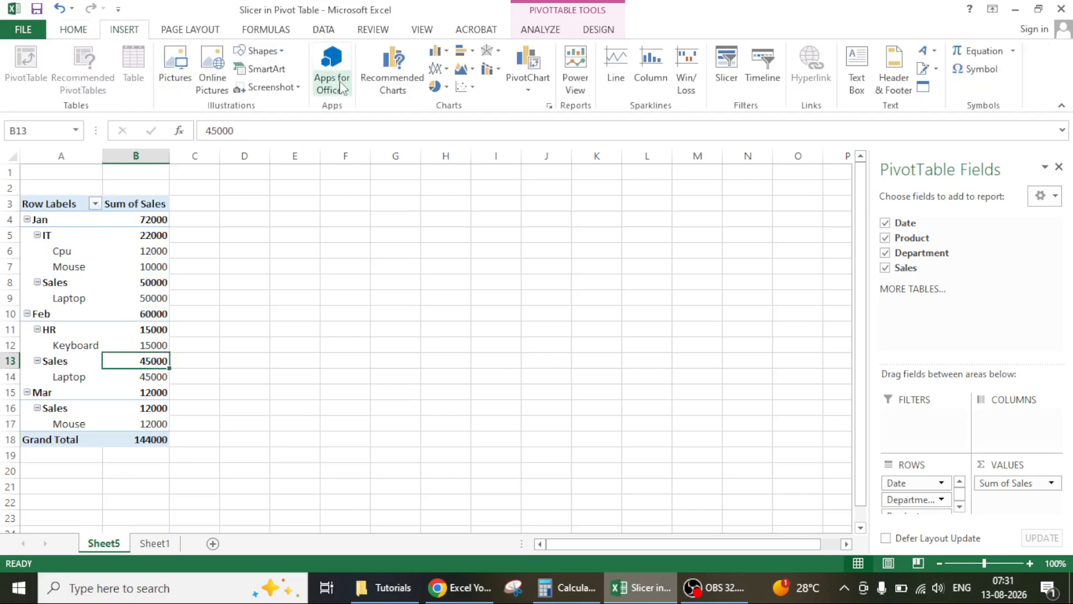
left_click(726, 70)
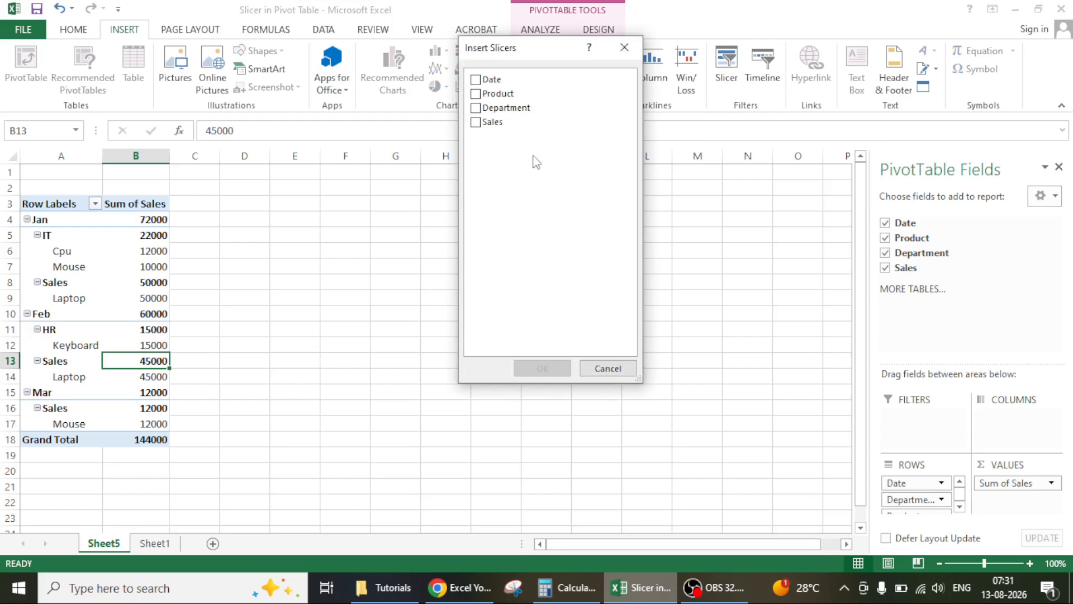
left_click(477, 108)
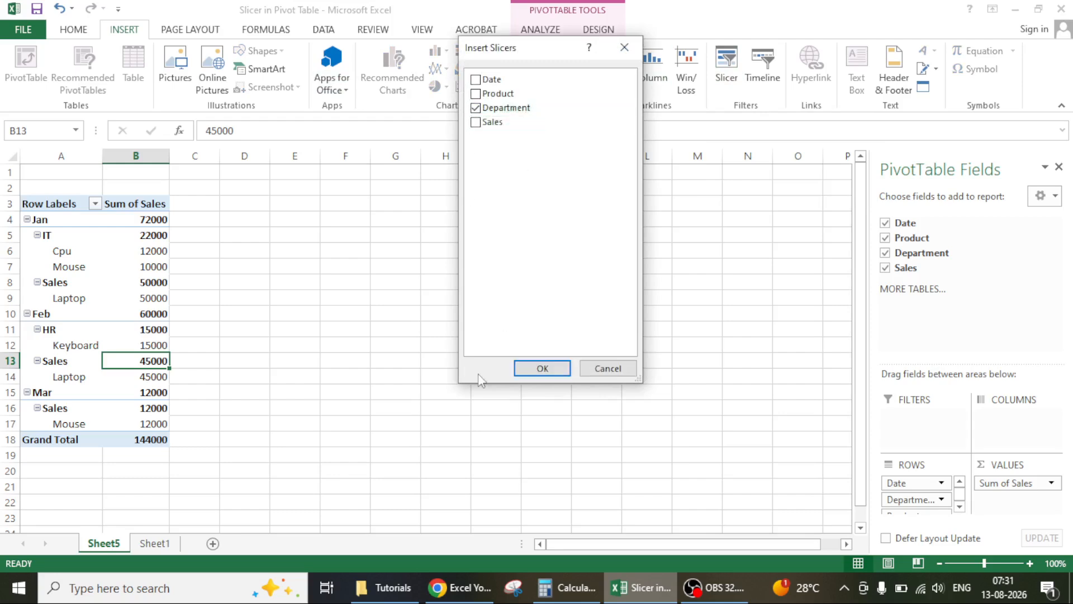
left_click(541, 368)
left_click_drag(422, 258, 434, 237)
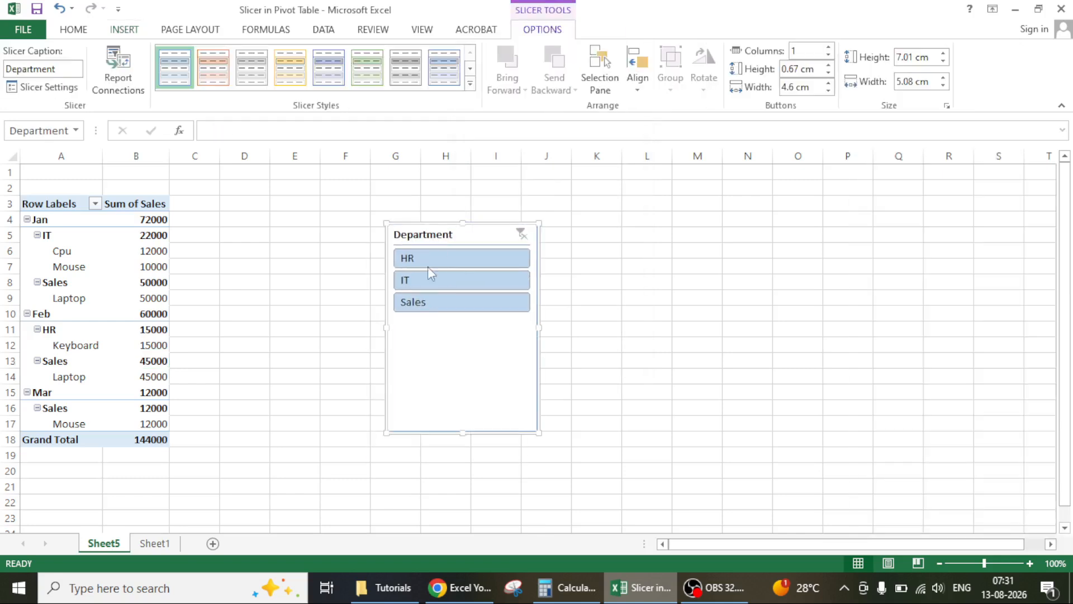
Filter the PivotTable by Sales and by HR in turn with the Department slicer, and clear the filter.
left_click(437, 305)
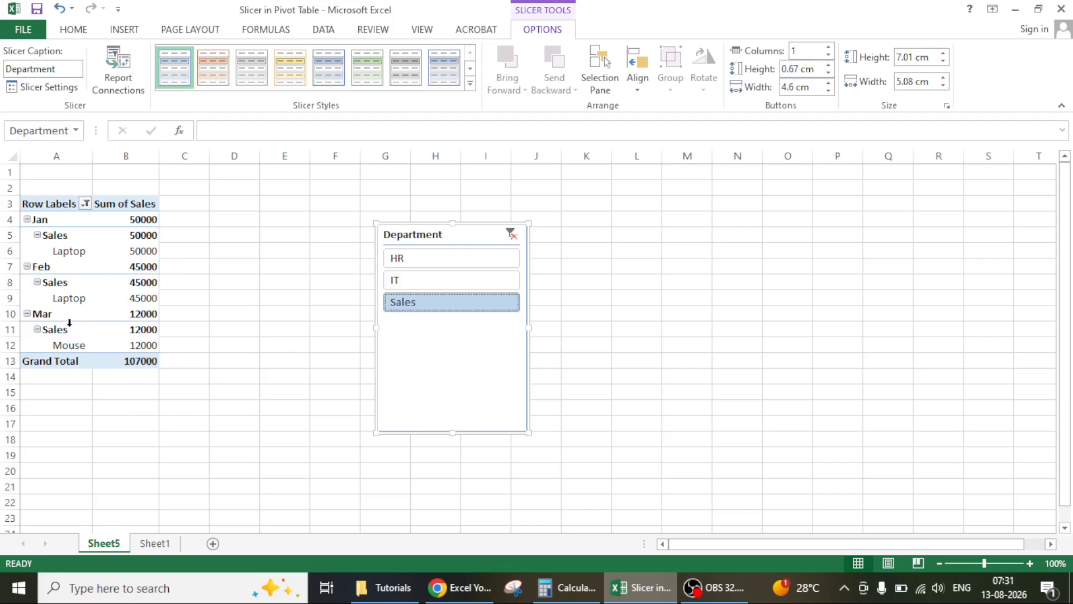
left_click(439, 262)
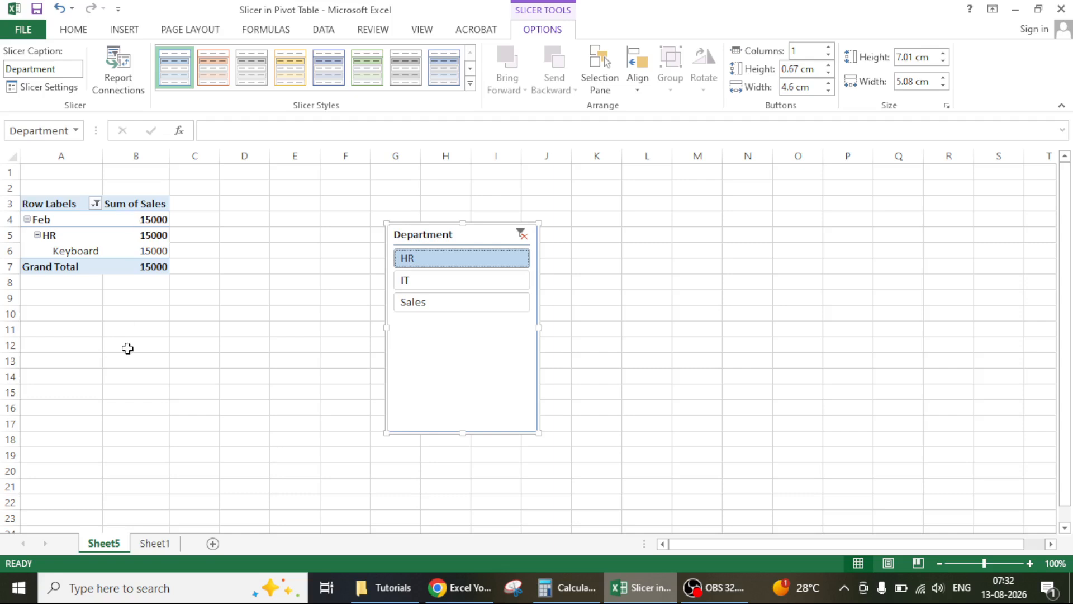
left_click(522, 235)
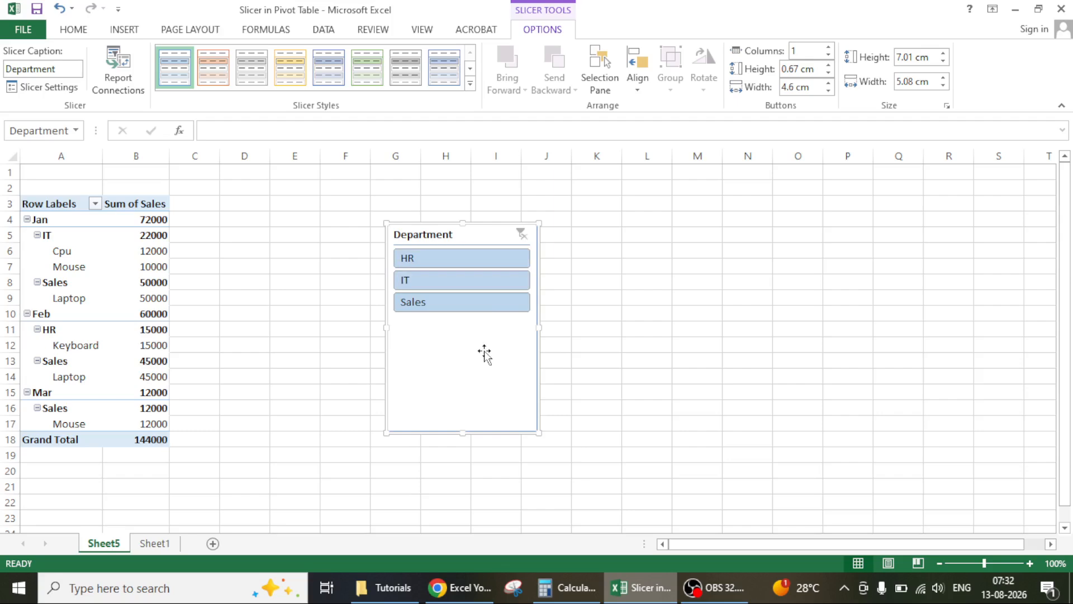
Delete the Department slicer from the PivotTable sheet.
key("Delete")
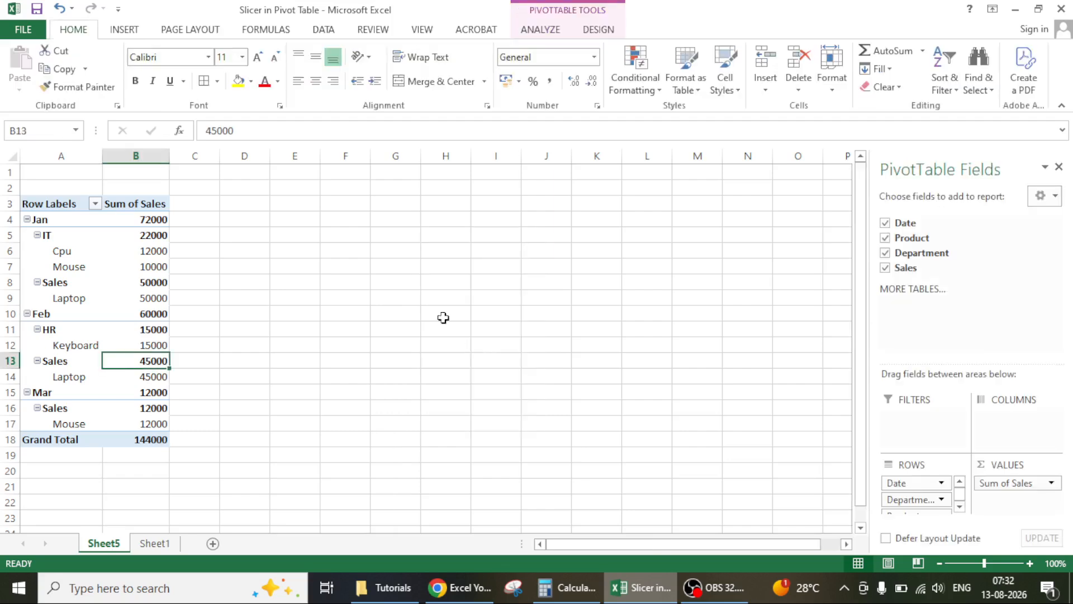
left_click(445, 298)
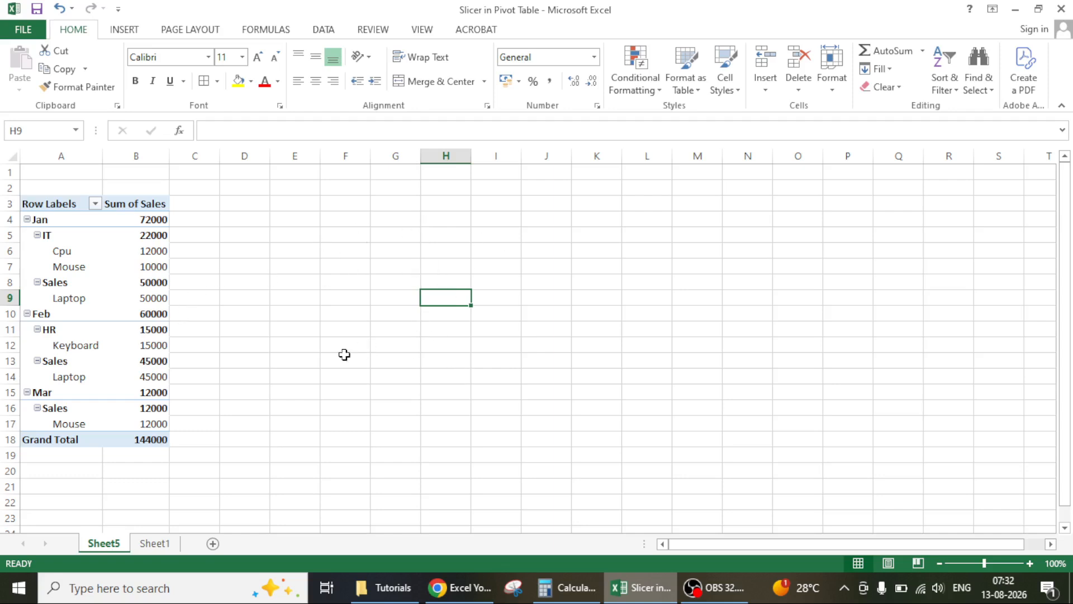
Insert Product and Department slicers for the PivotTable and place them side by side without overlapping.
left_click(85, 313)
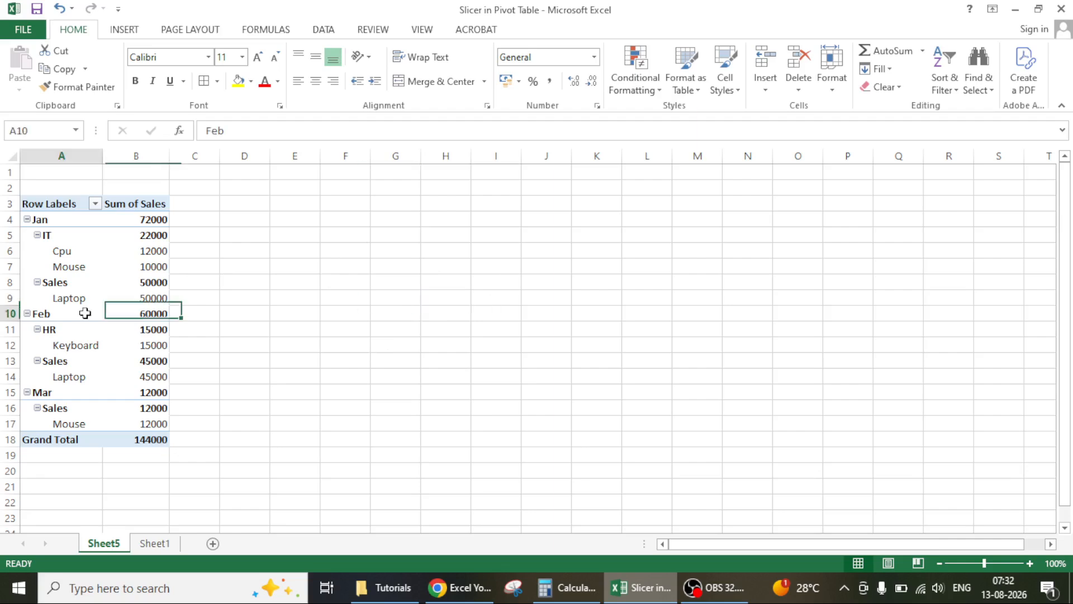
left_click(102, 274)
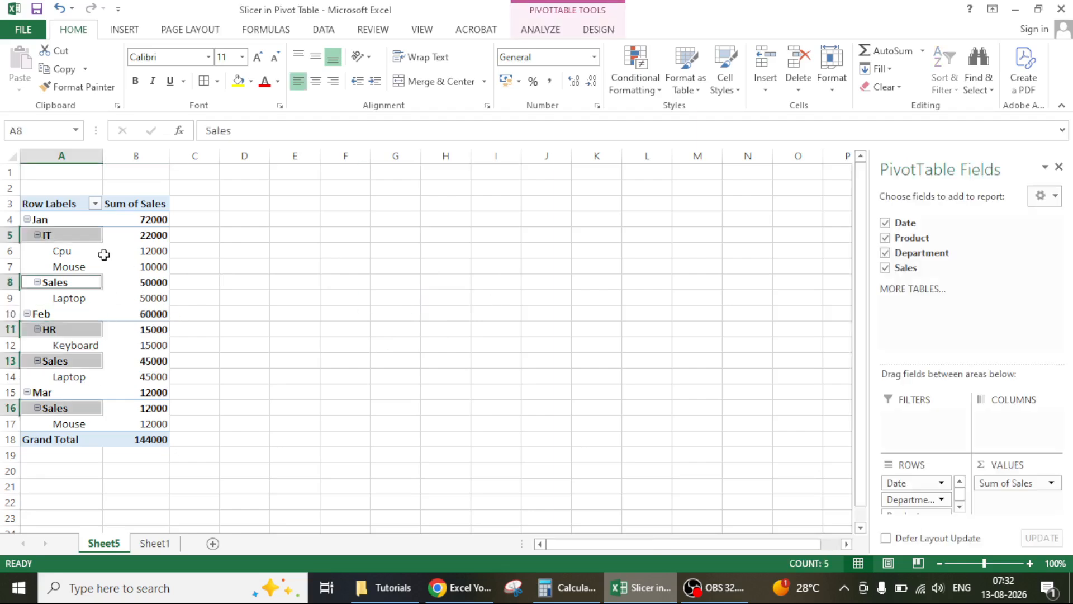
left_click(132, 264)
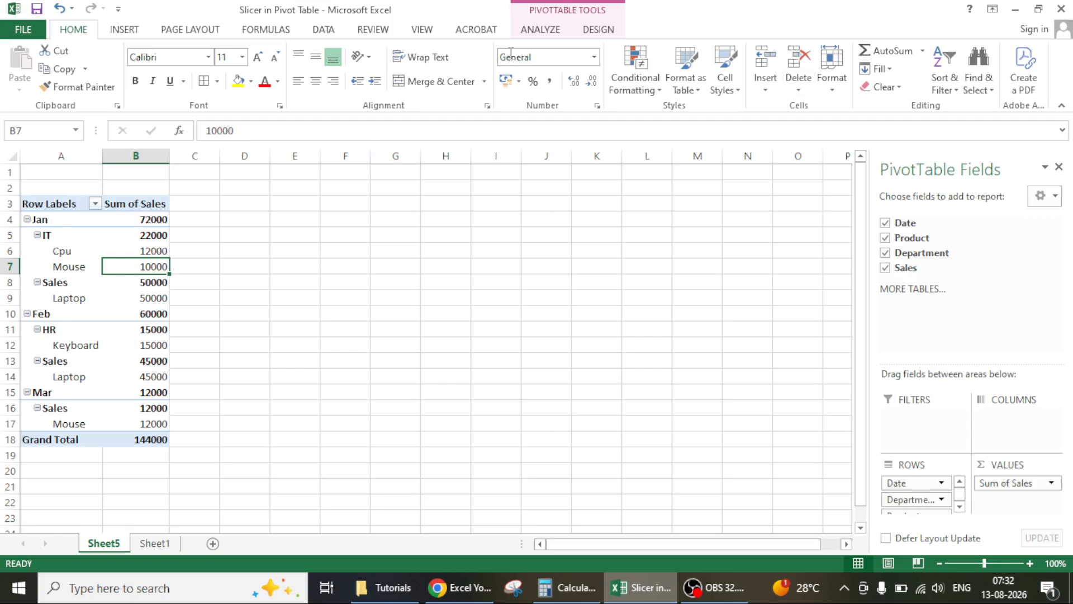
left_click(131, 31)
left_click(719, 84)
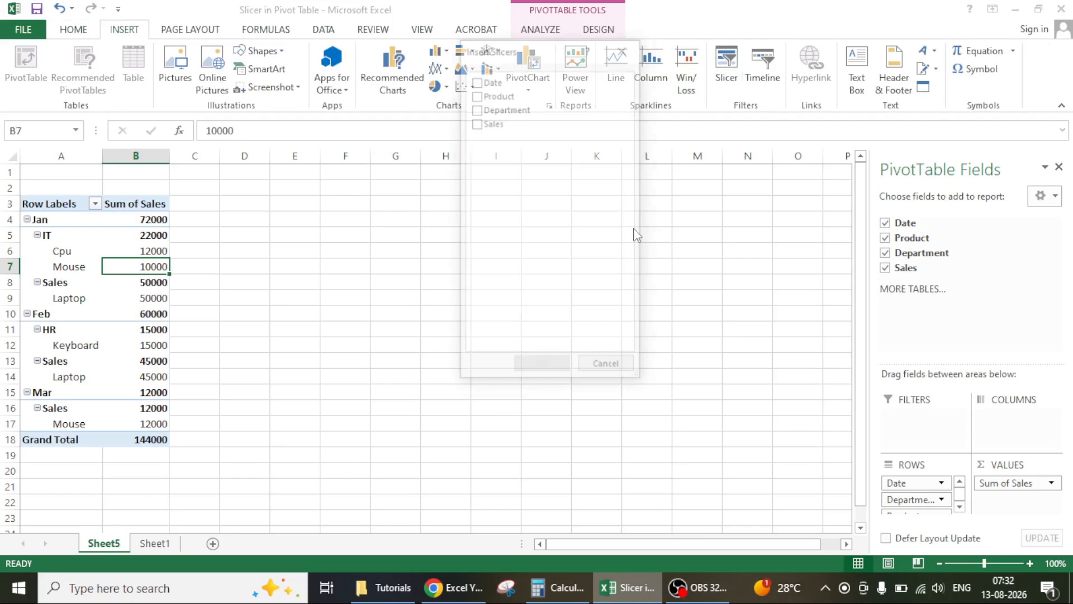
left_click(478, 94)
left_click(479, 109)
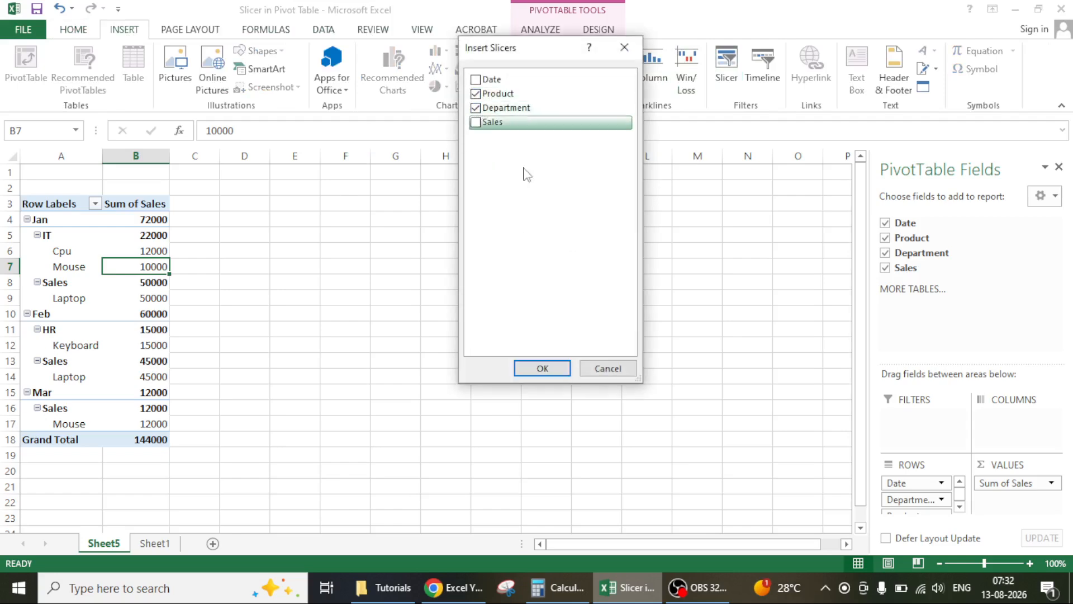
left_click(540, 367)
left_click_drag(449, 277, 644, 254)
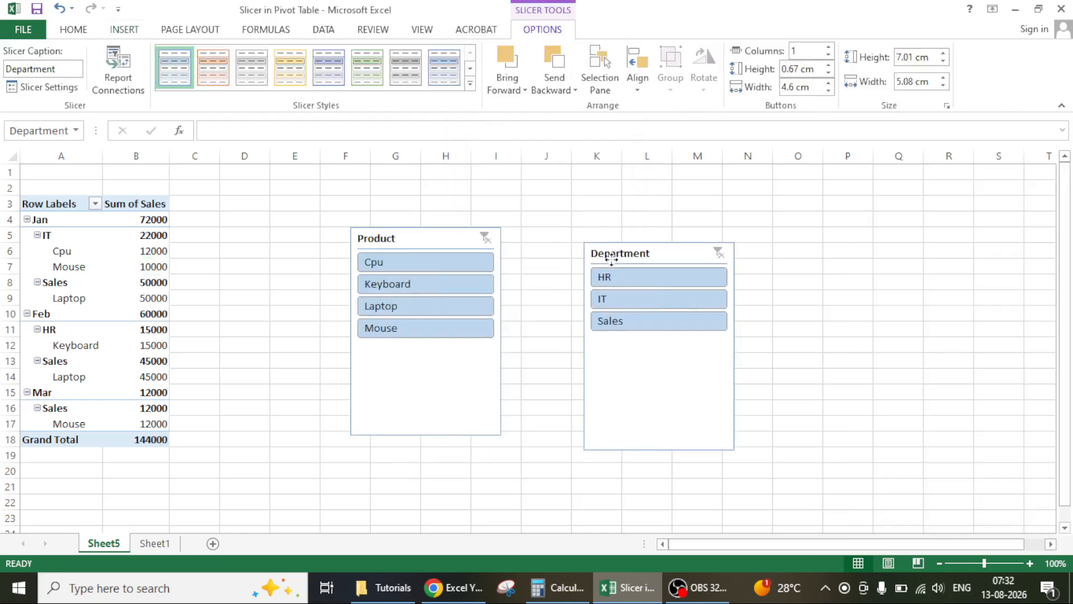
Filter the PivotTable to the Sales department and the Laptop product, checking the grand total each time, and clear both slicers.
left_click(635, 326)
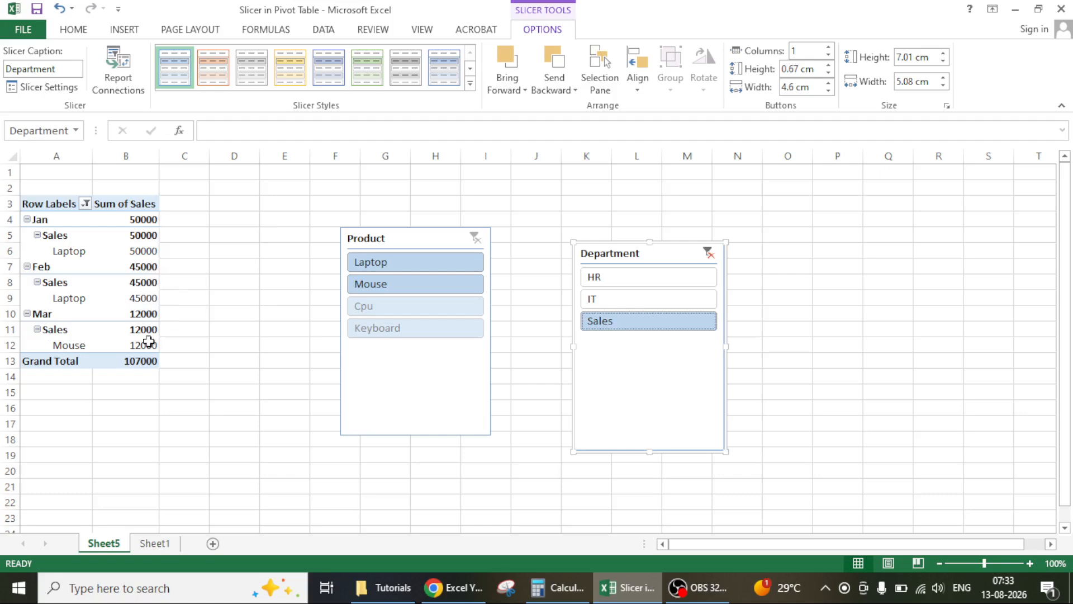
left_click(141, 359)
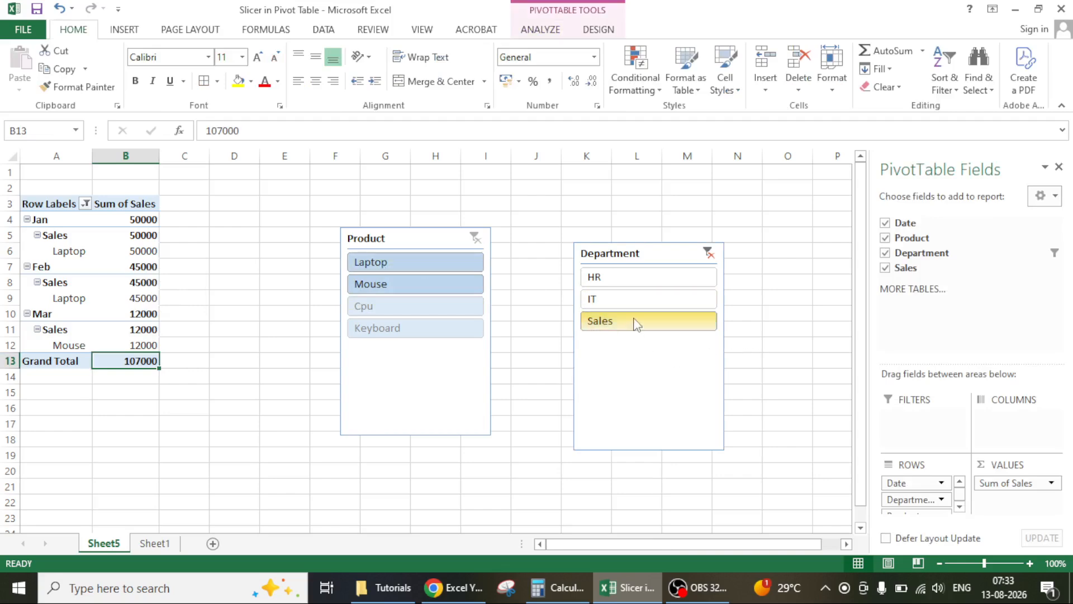
left_click(413, 264)
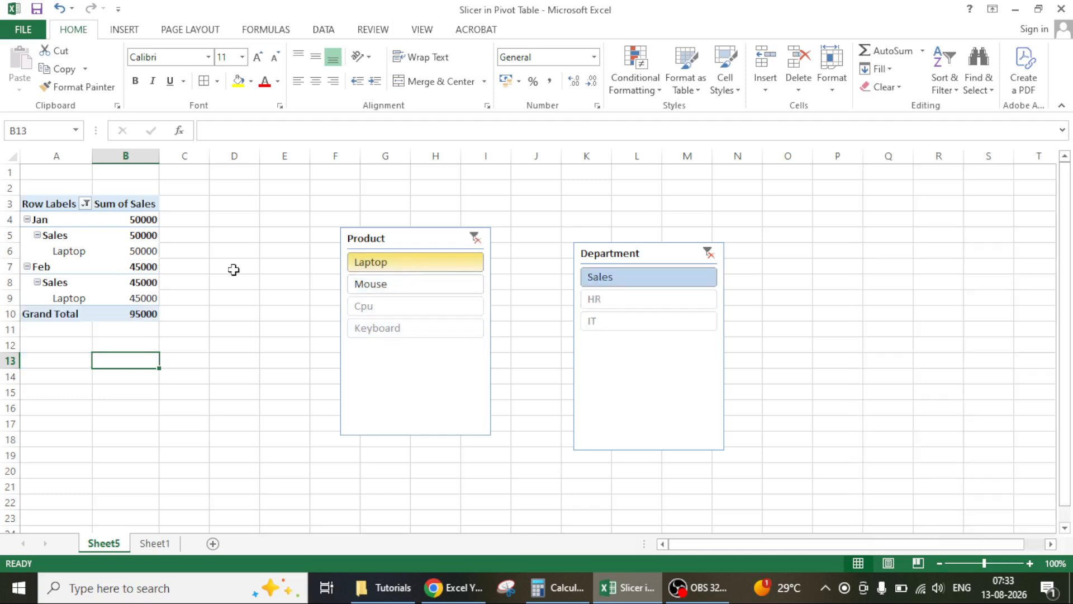
left_click(141, 313)
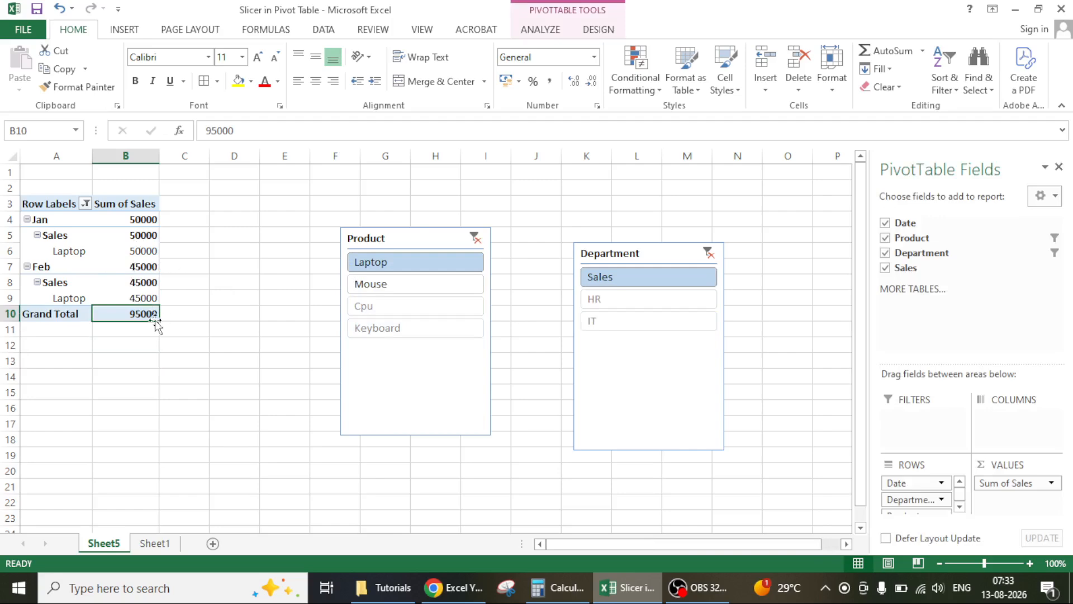
left_click(475, 238)
left_click(708, 253)
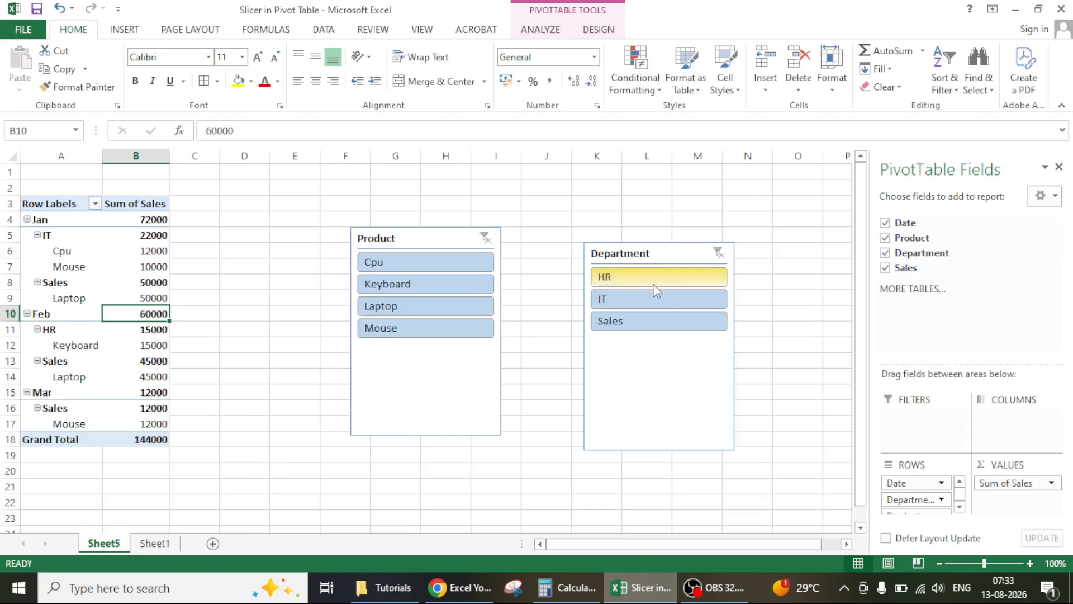
Filter the PivotTable to the IT department and the Cpu product with the slicers, and clear both filters.
left_click(630, 303)
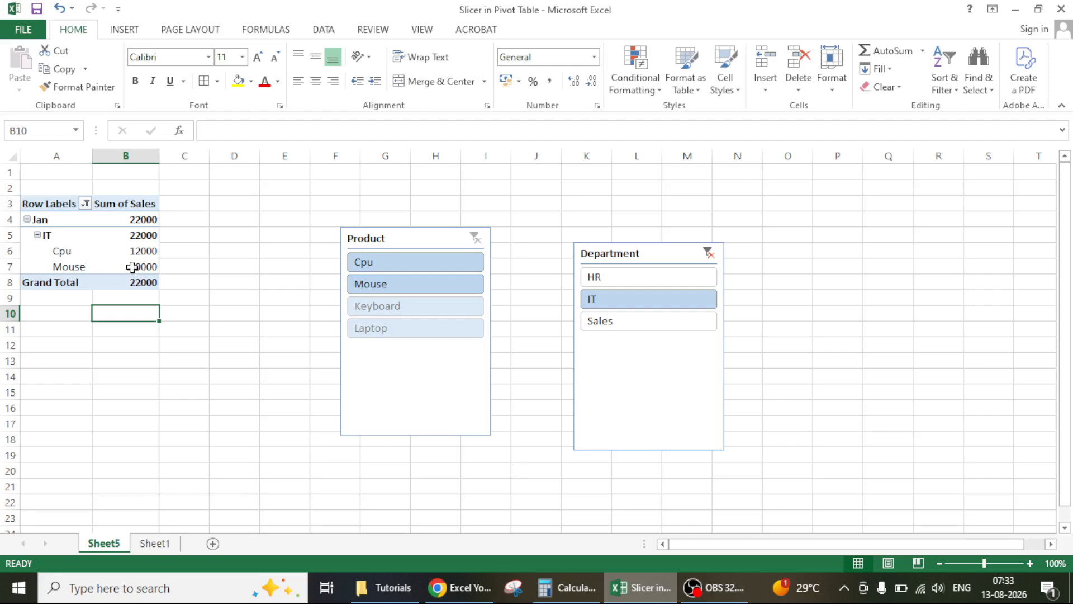
left_click(359, 264)
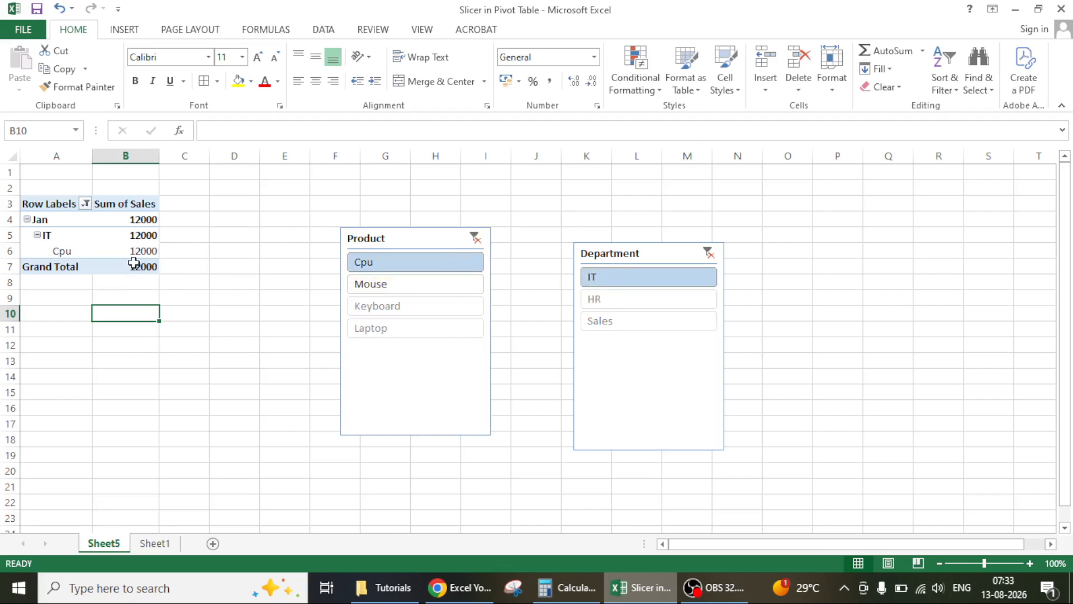
left_click(474, 239)
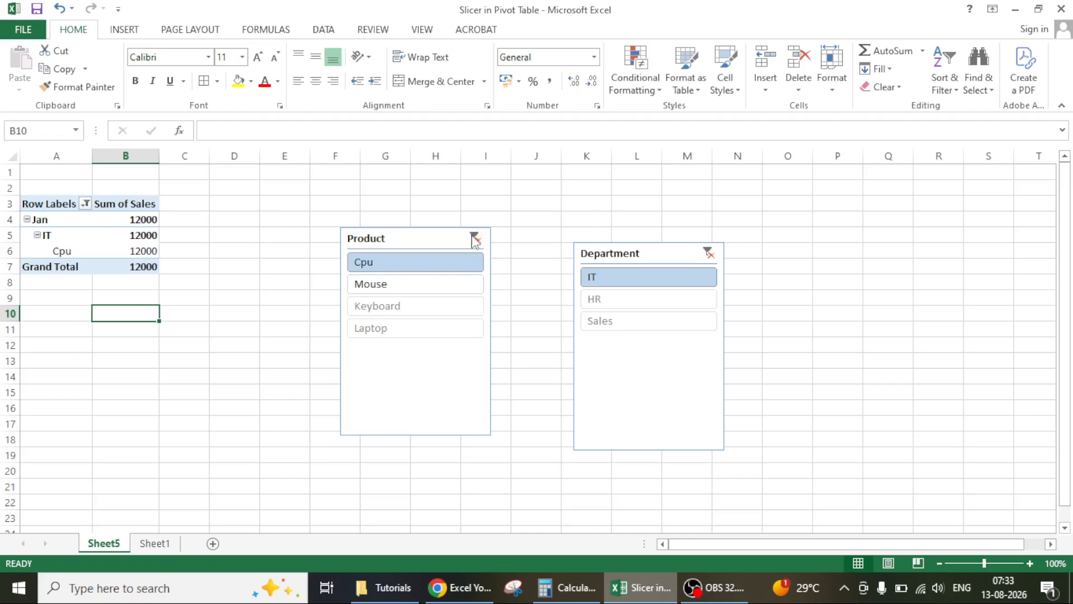
left_click(713, 254)
Delete both the Department and Product slicers from the sheet.
left_click(616, 374)
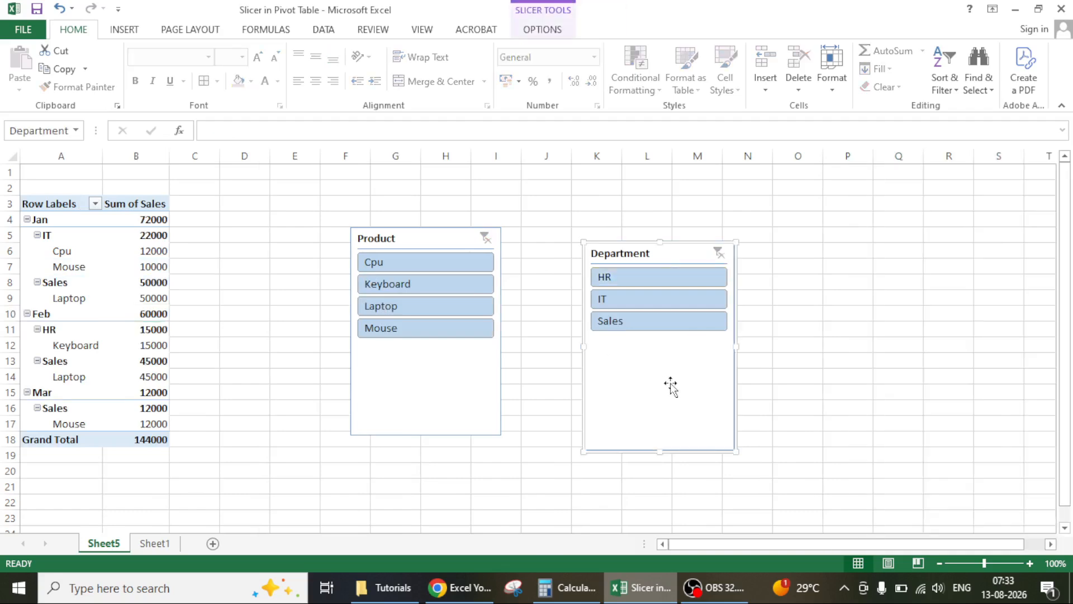
key("Delete")
left_click(393, 400)
key("Escape")
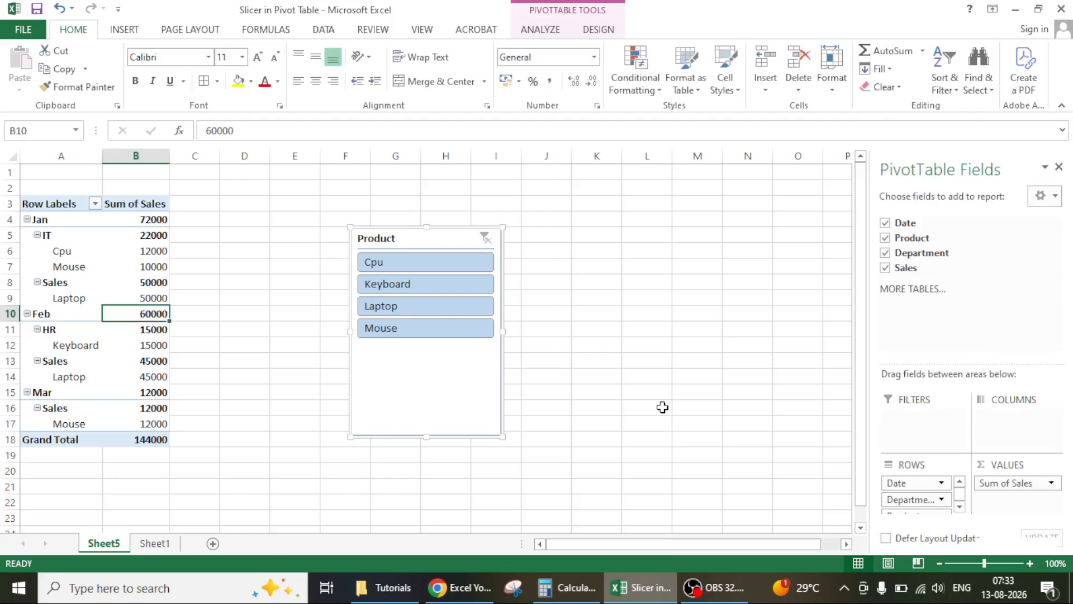
key("Delete")
left_click(536, 440)
Review the whole PivotTable on Sheet5 against the source sales table on Sheet1.
left_click(183, 376)
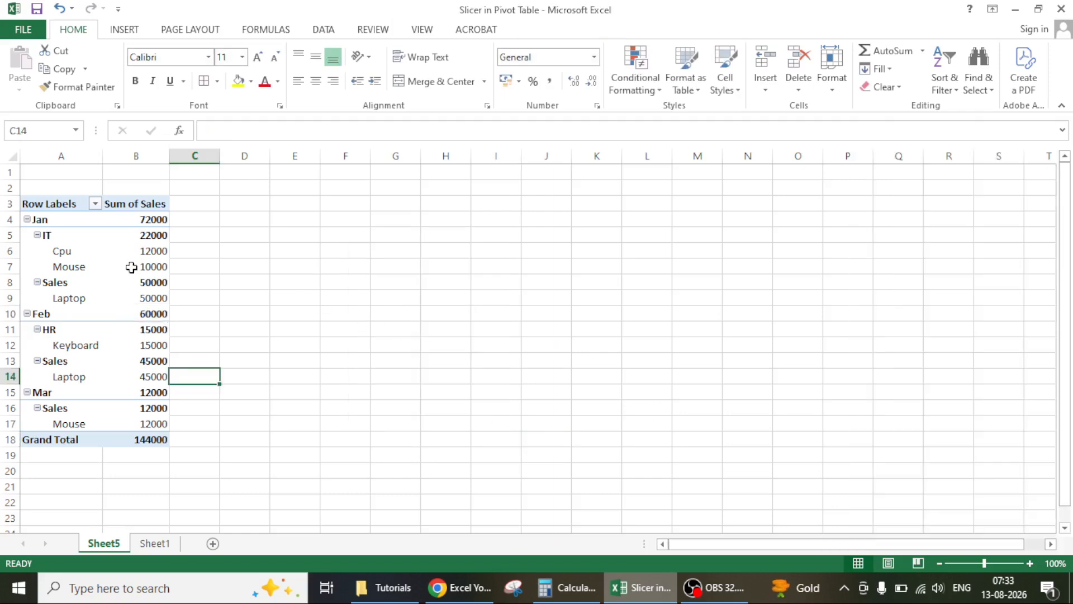
left_click_drag(35, 205, 158, 439)
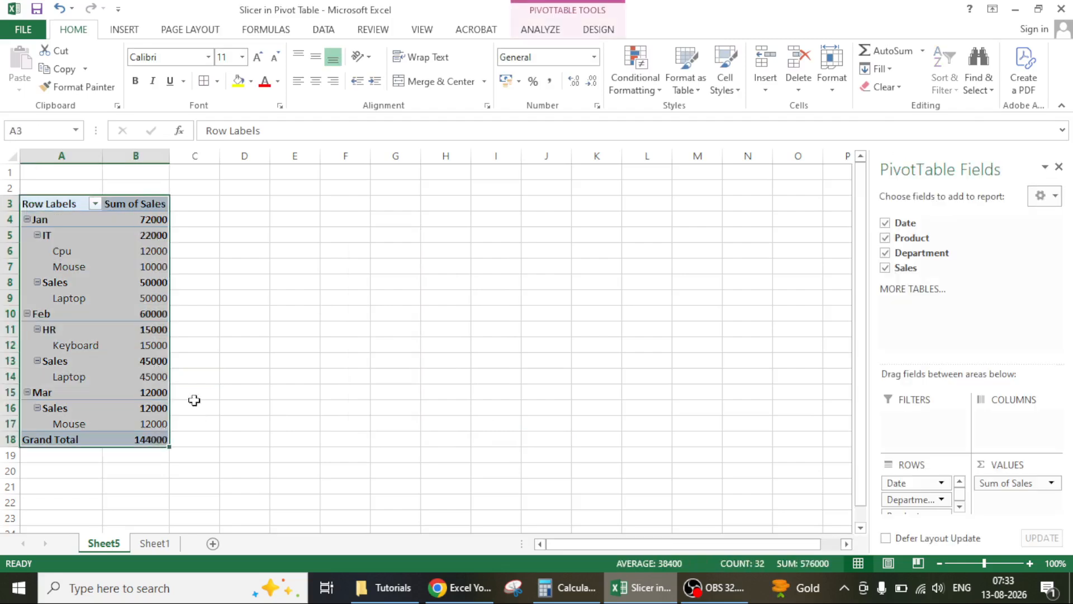
left_click(160, 544)
left_click(273, 361)
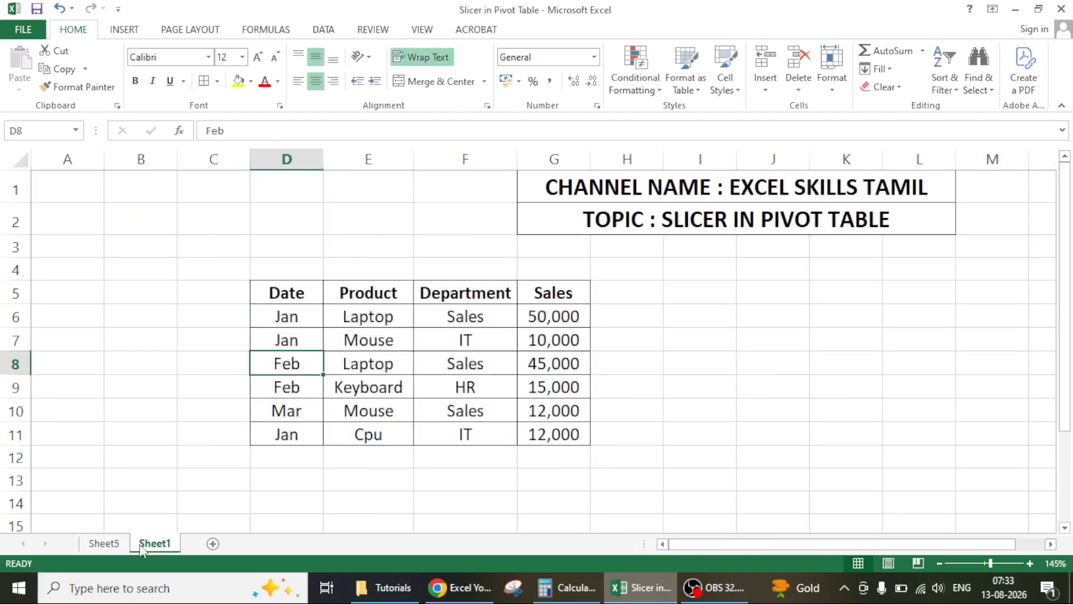
left_click(106, 544)
left_click(91, 253)
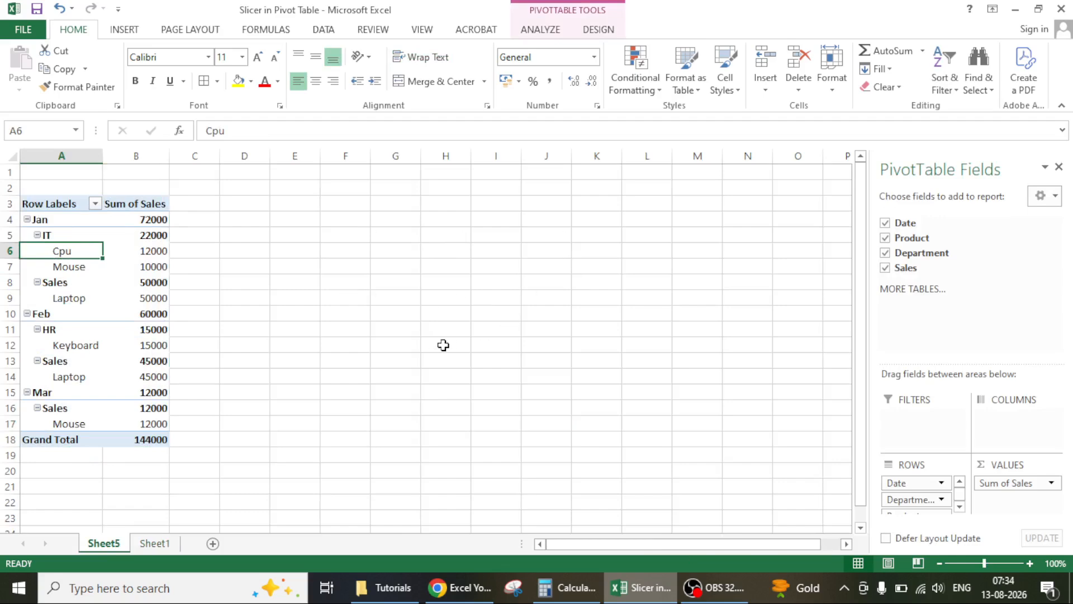
left_click(157, 543)
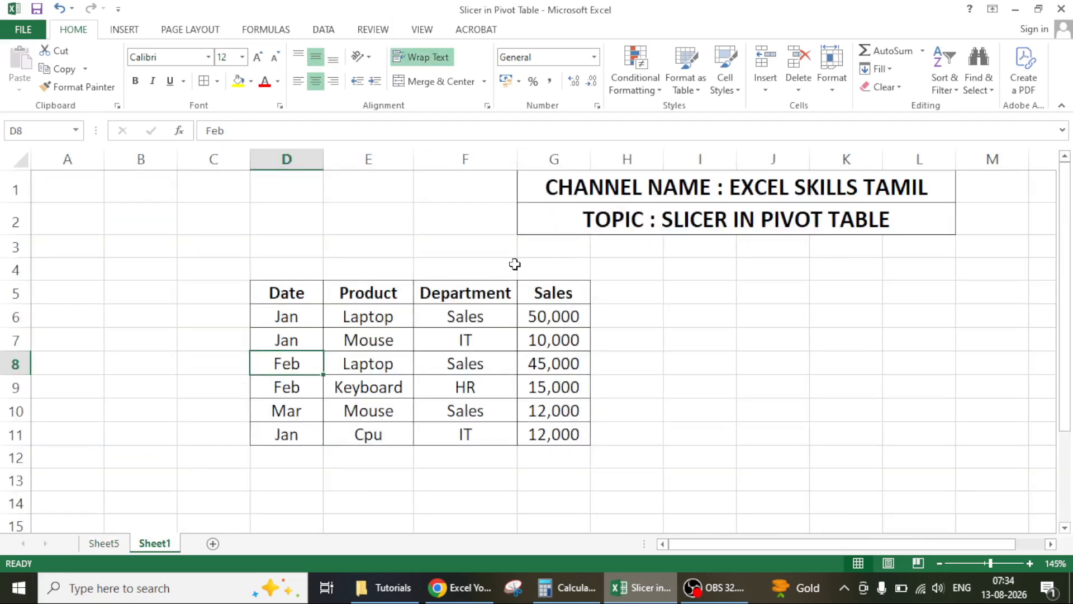
left_click(551, 247)
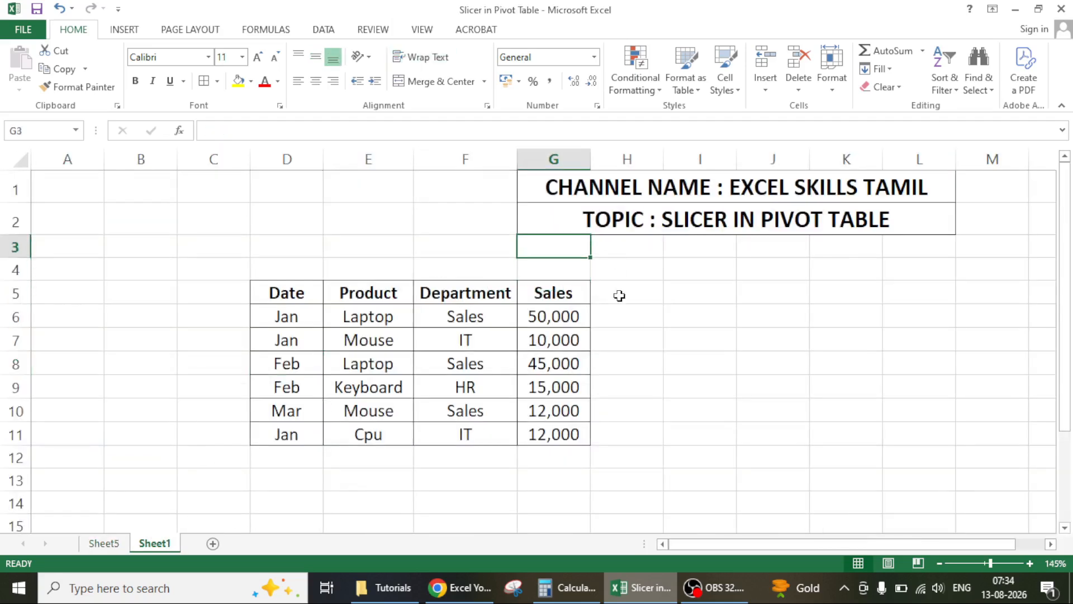